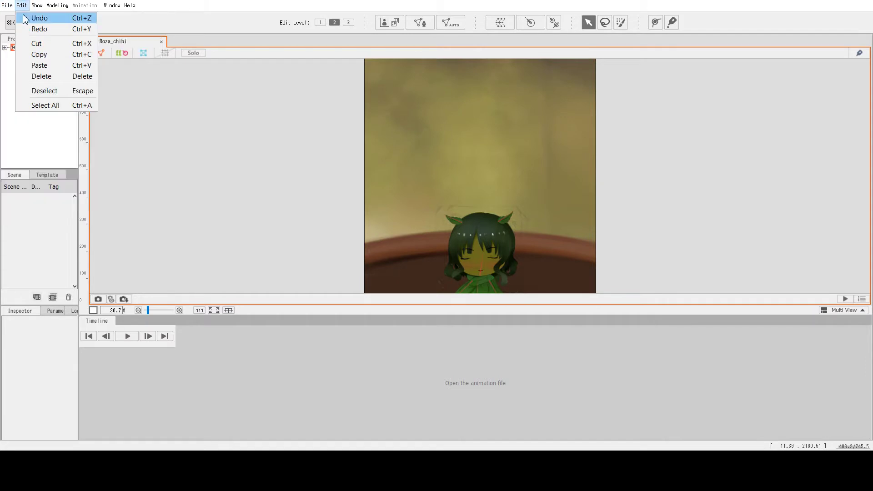
Step: Place the Roza_chibi model from the project on the timeline to create a new animation scene
mouse_move(22, 20)
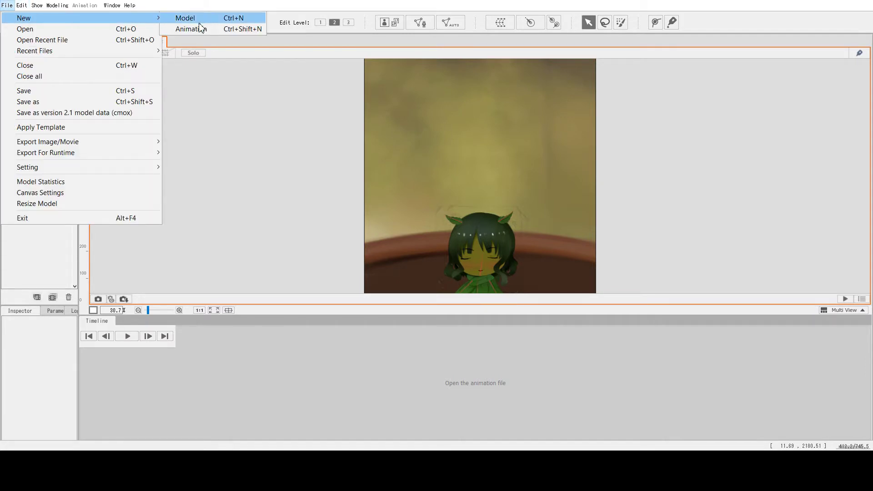
click(195, 1)
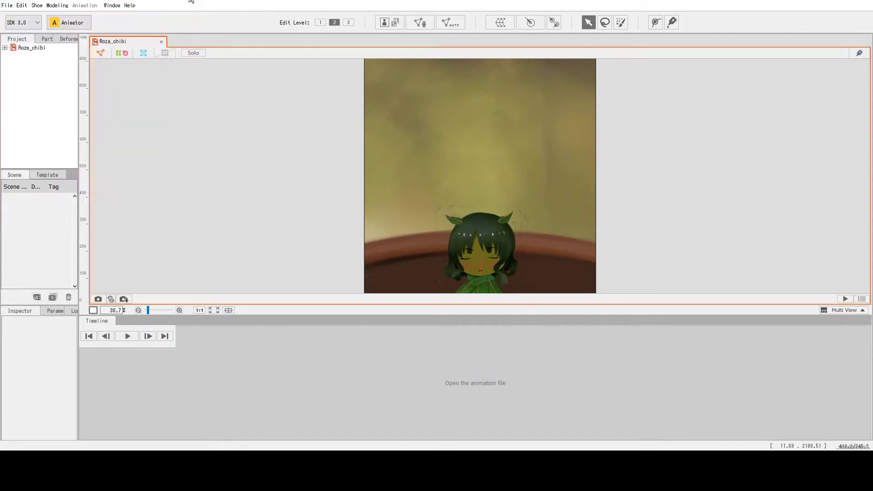
click(27, 49)
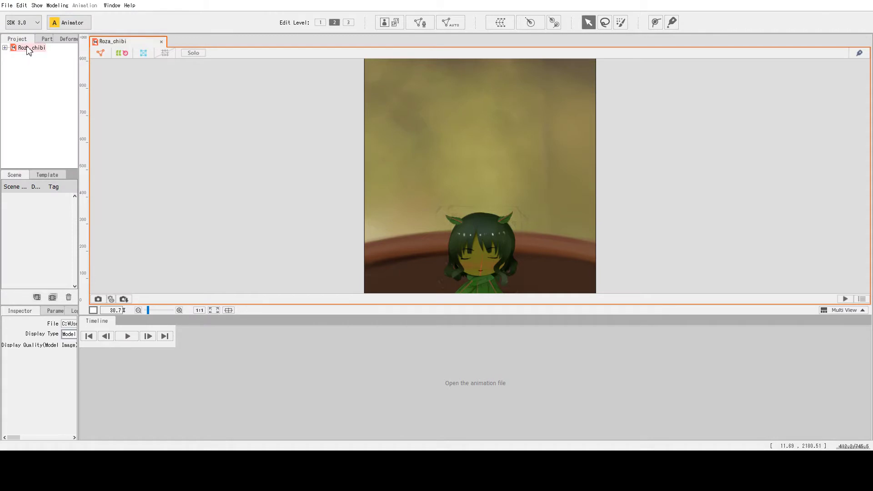
drag(28, 49, 106, 307)
drag(143, 370, 144, 371)
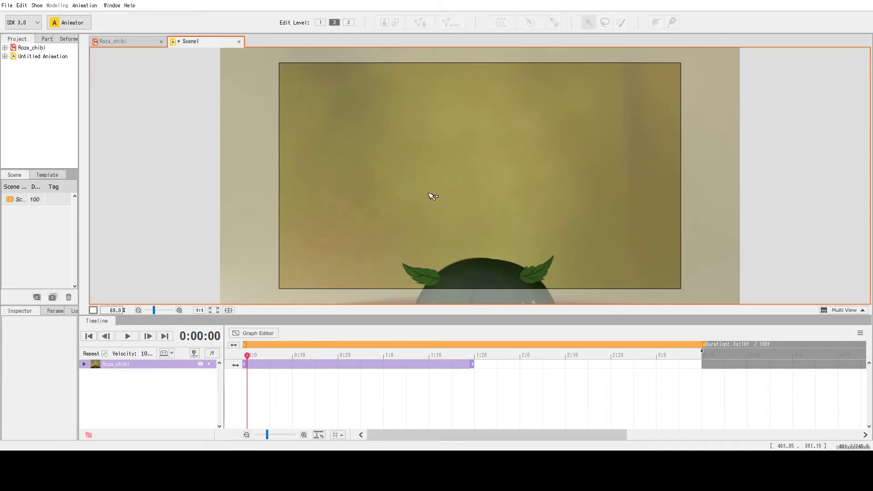
Step: Scale the Roza_chibi model to about 61% and position it so the seated character fits inside the scene frame
scroll(431, 190, down, 5)
click(460, 136)
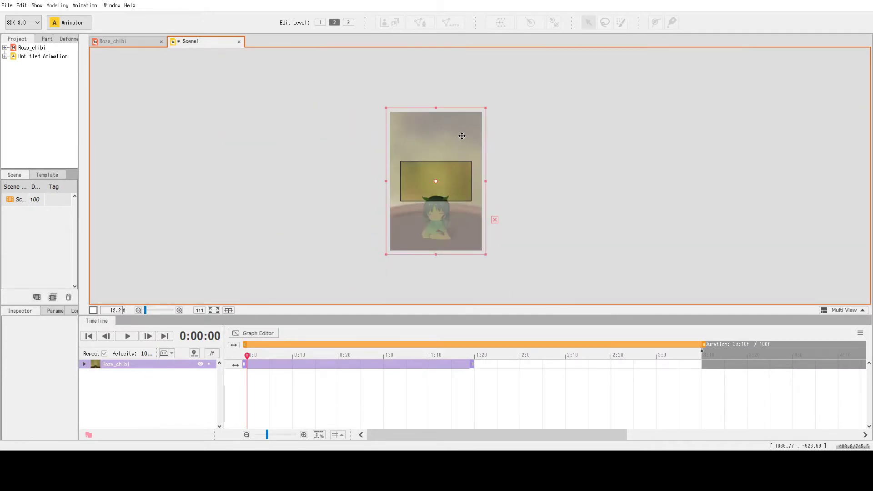
drag(493, 100, 430, 202)
scroll(427, 204, up, 5)
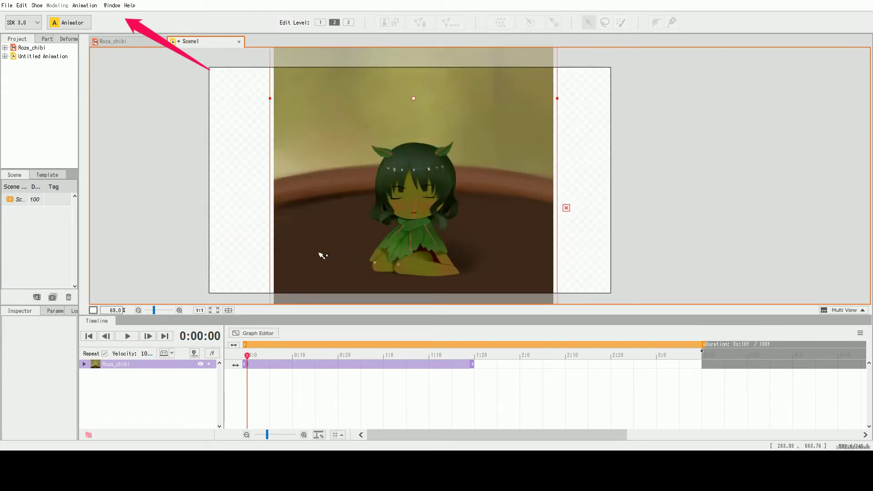
drag(289, 294, 275, 314)
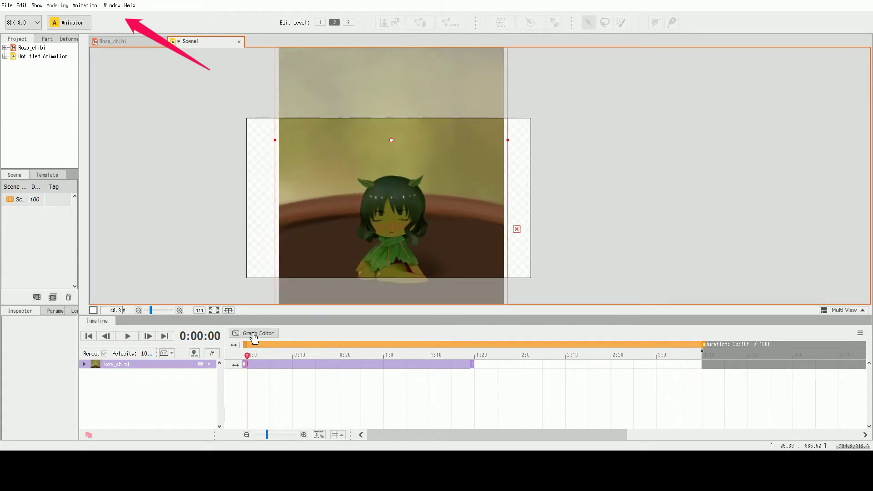
drag(406, 232, 407, 207)
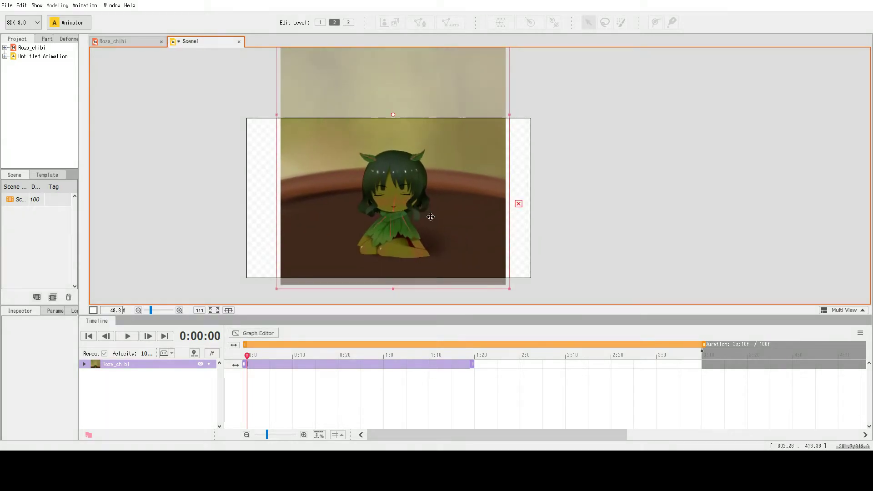
scroll(445, 230, up, 2)
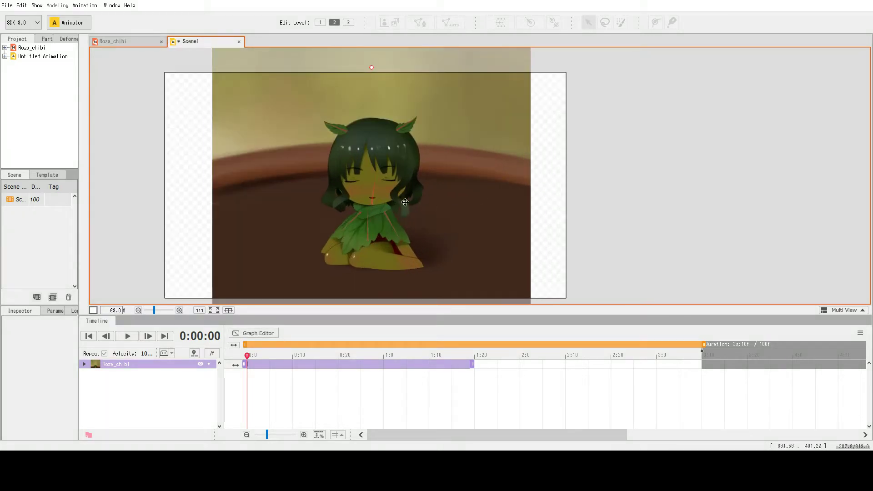
Step: Expand the model's Live2D Parameters and key Hair Move Back, Side and Front and Body Z, Y and X at 0.0 on the first frame
click(83, 365)
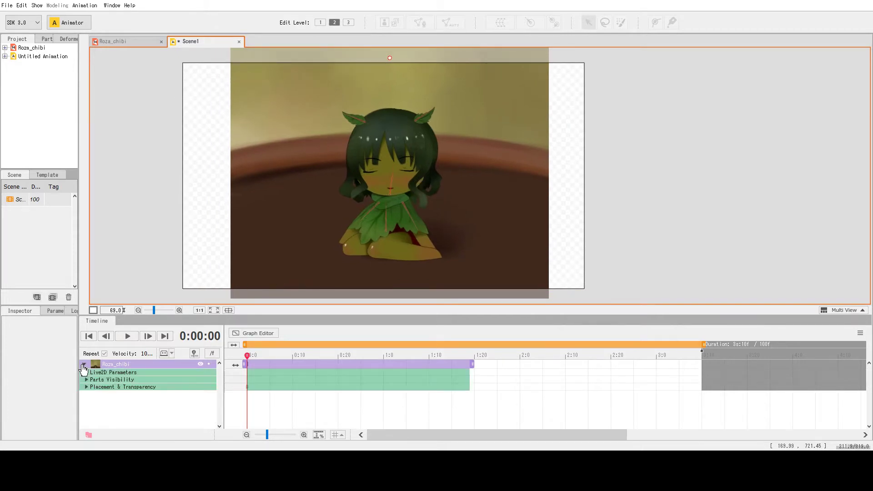
click(87, 372)
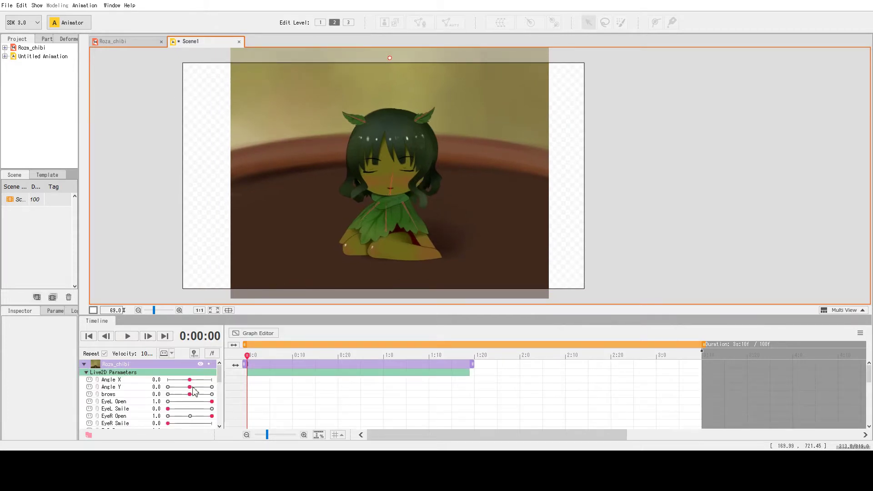
drag(218, 377, 219, 411)
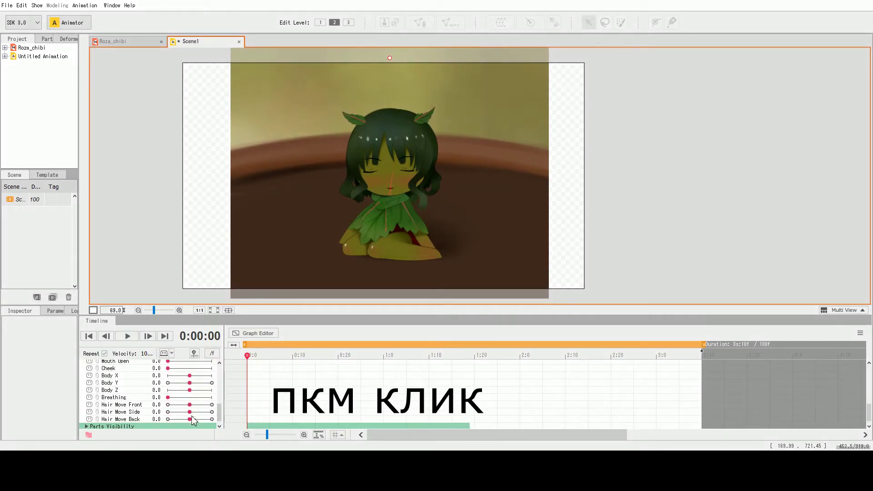
right_click(189, 419)
right_click(189, 412)
right_click(189, 405)
right_click(190, 390)
right_click(190, 383)
right_click(189, 376)
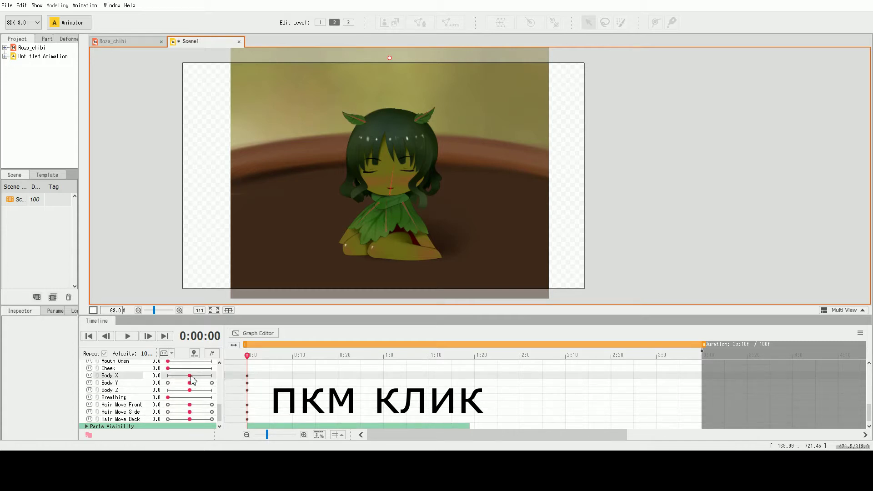
Step: Key Angle Y and brows at 0.0 and EyeL Smile at 1.0 on the first frame
scroll(200, 384, up, 5)
scroll(201, 384, up, 1)
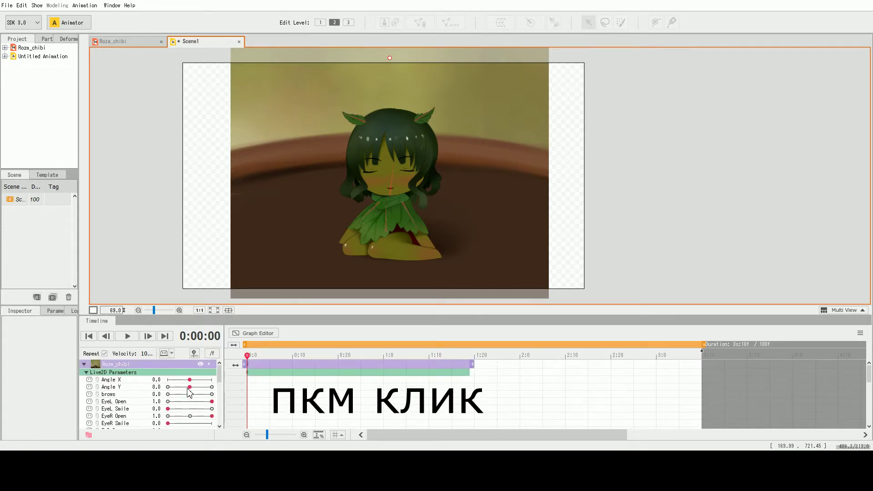
right_click(189, 388)
right_click(189, 394)
right_click(168, 409)
click(211, 409)
Step: Key EaR R at 0.0 and EyeR Open at 0.5 on the first frame
scroll(212, 407, down, 2)
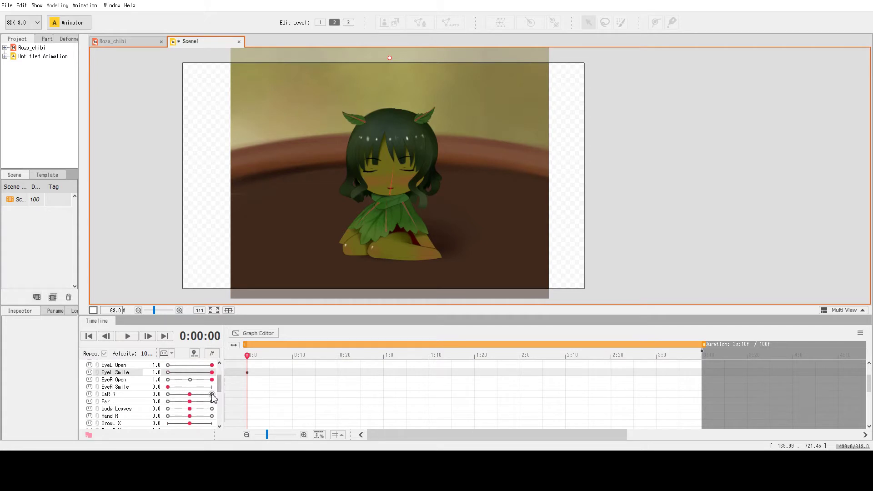
right_click(211, 394)
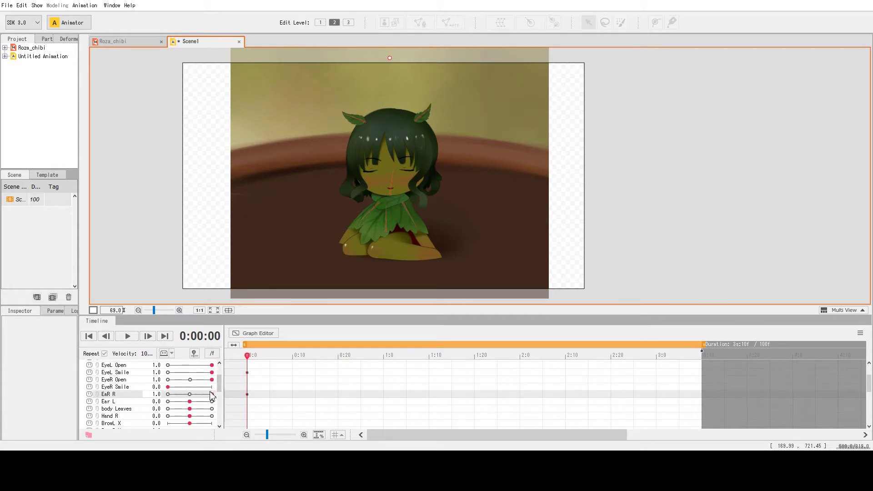
right_click(168, 379)
click(190, 394)
click(190, 380)
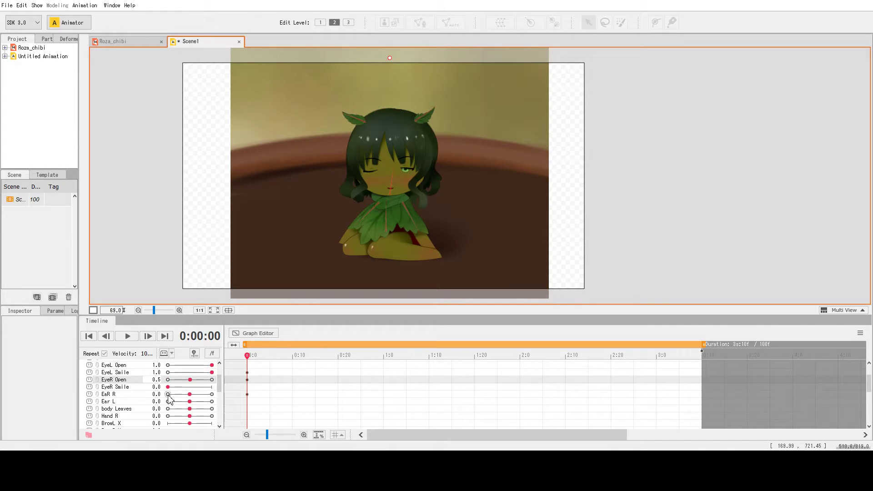
drag(202, 399, 194, 398)
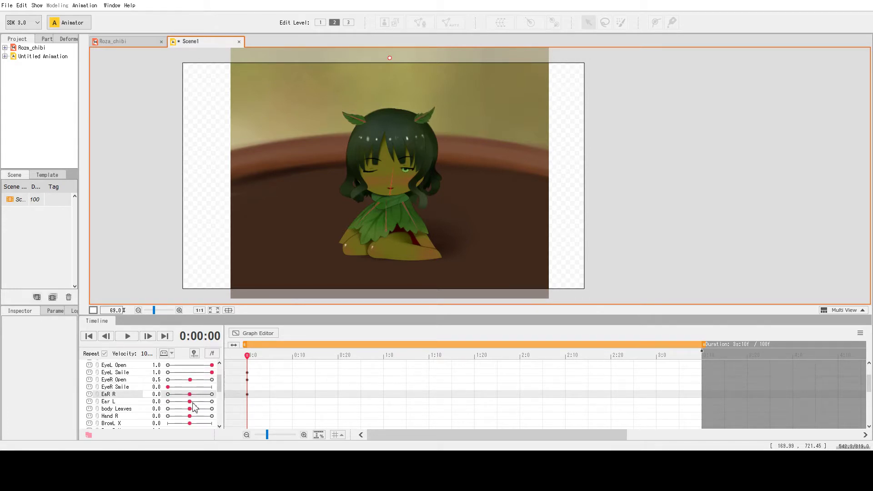
Step: Open both of the character's eyes on the first frame by setting EyeR Open and EyeL Open to 0.0
drag(219, 383, 219, 377)
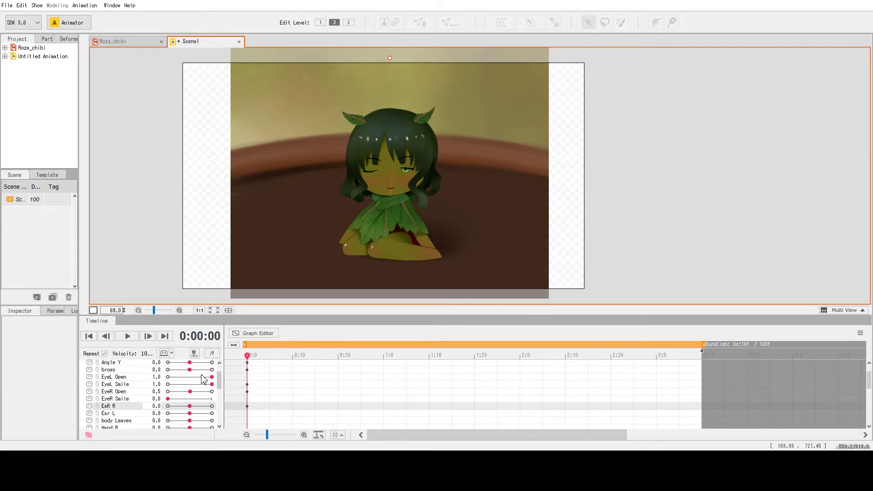
drag(220, 383, 162, 405)
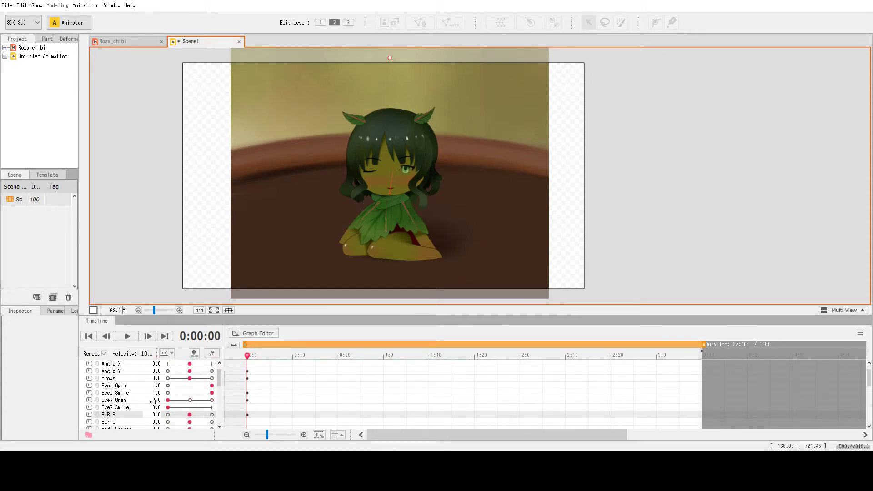
click(173, 400)
drag(211, 385, 165, 387)
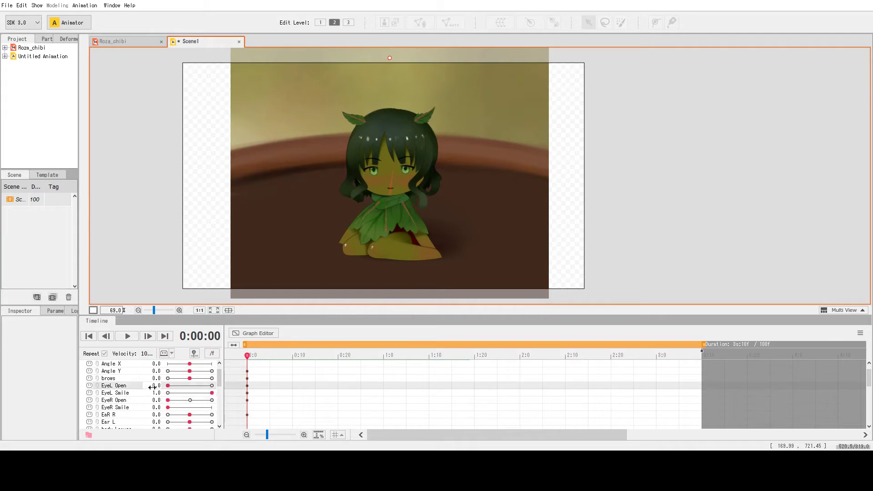
Step: Examine the model's Parts Visibility and Placement & Transparency properties in the timeline
drag(222, 384, 219, 423)
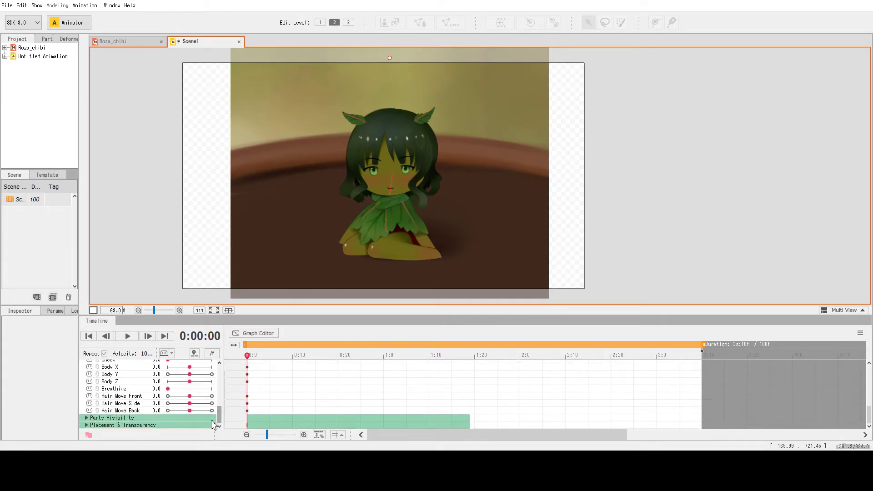
click(86, 418)
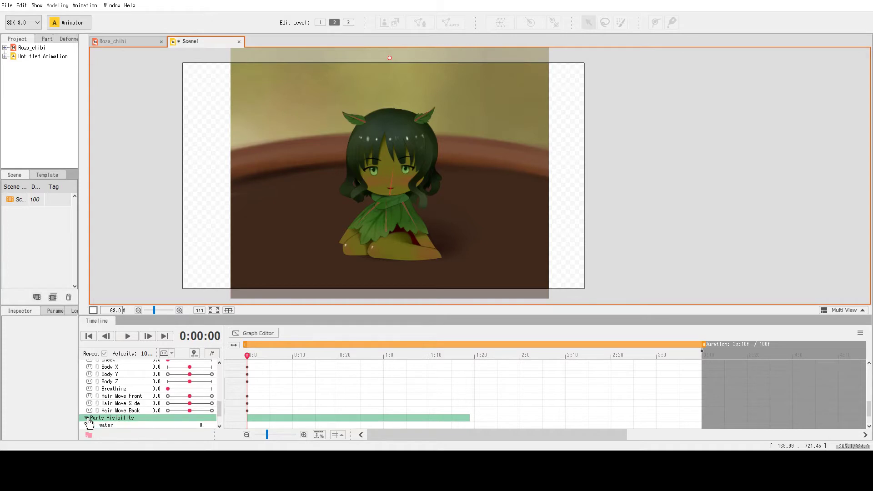
drag(219, 405, 220, 421)
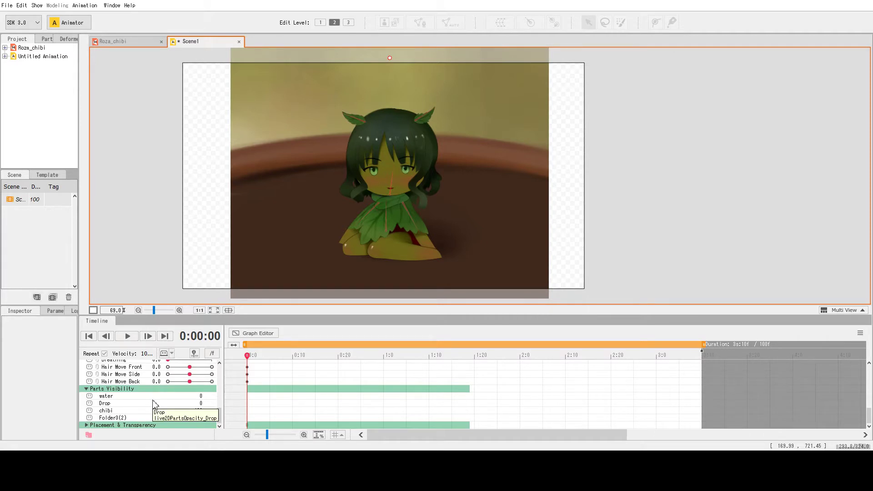
click(86, 425)
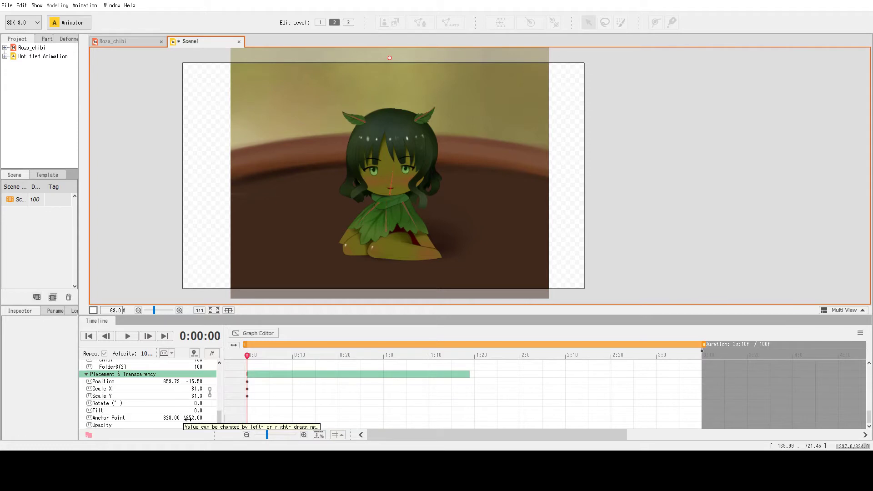
click(87, 374)
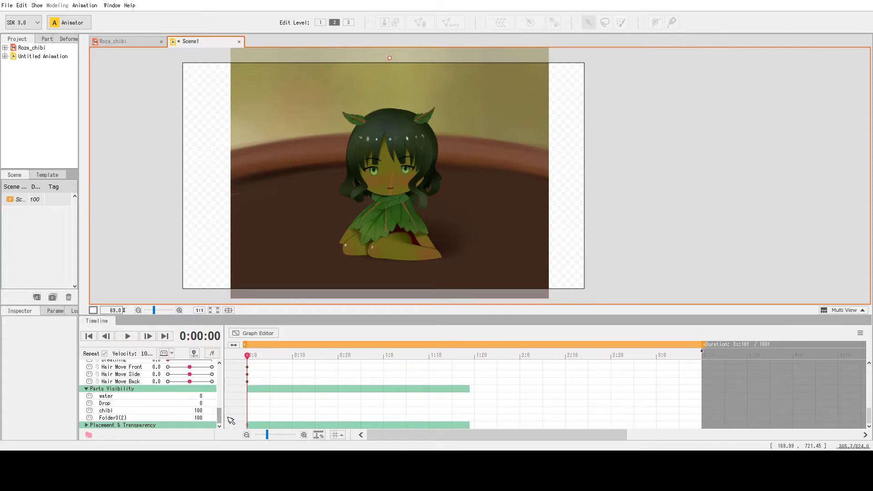
Step: Move the playhead to 0:00:20 and shorten the scene's duration to 88 frames
drag(221, 414, 342, 362)
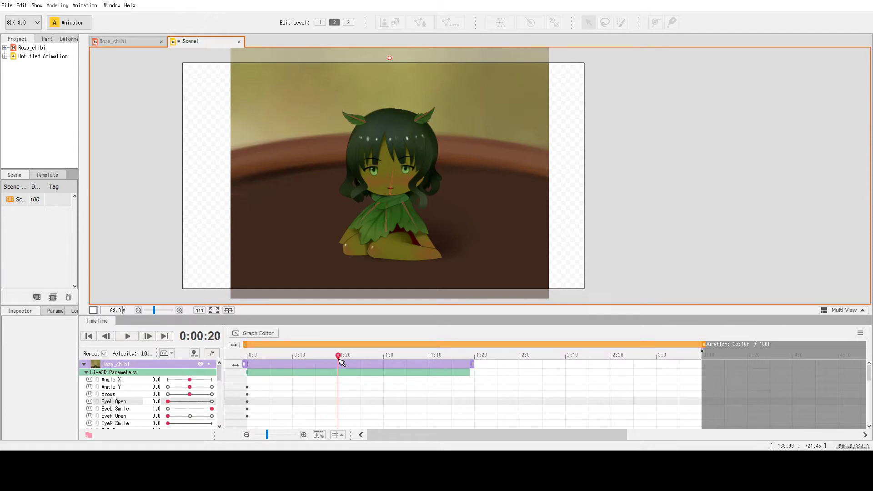
mouse_move(702, 346)
mouse_down()
mouse_move(546, 345)
mouse_move(648, 346)
mouse_up()
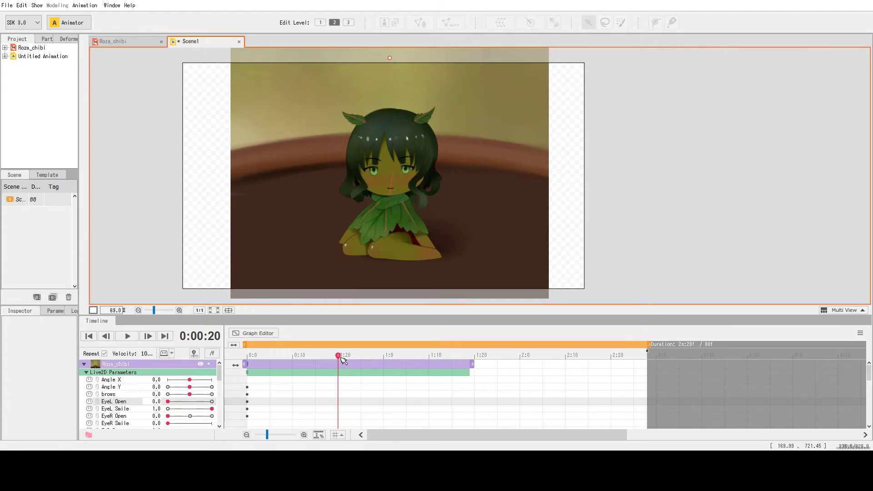
Step: Play back the scene and extend the Roza_chibi clip to the scene's end at 88 frames
drag(340, 358, 470, 358)
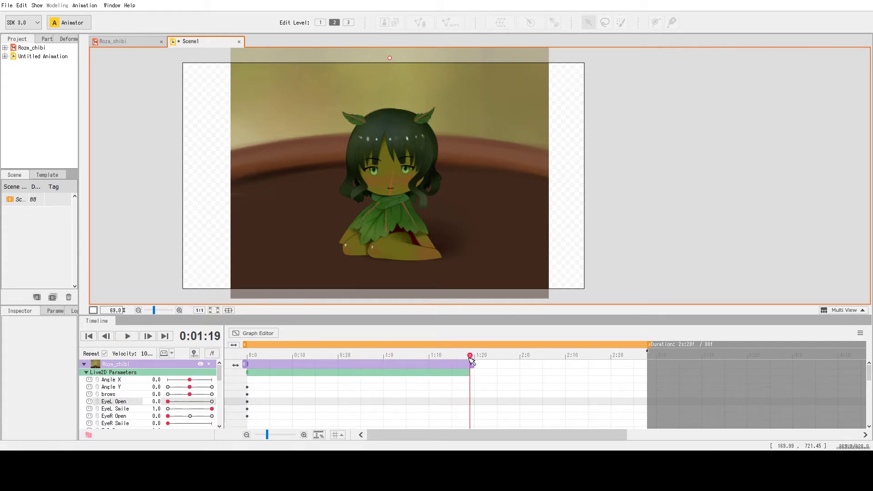
click(127, 336)
click(128, 337)
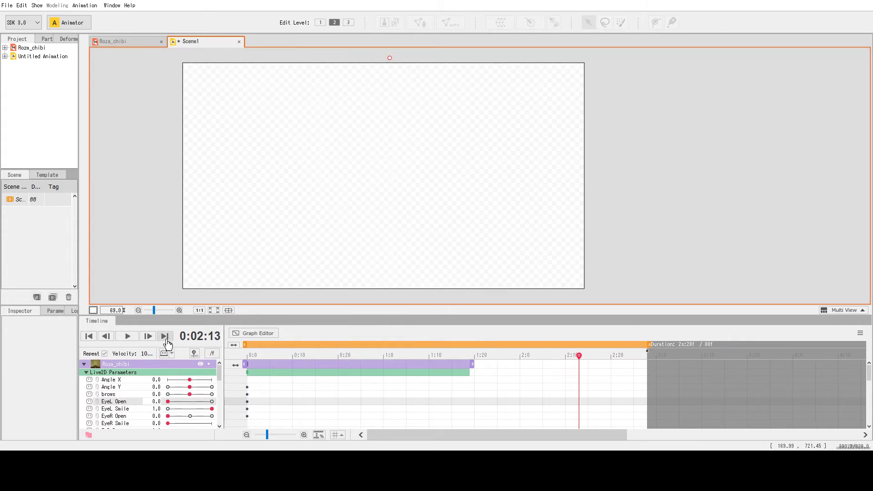
click(127, 336)
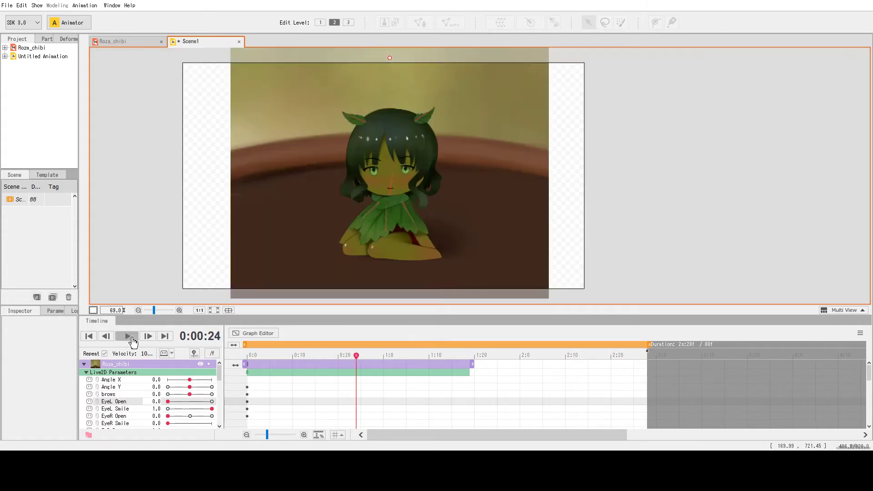
click(471, 364)
drag(473, 364, 650, 376)
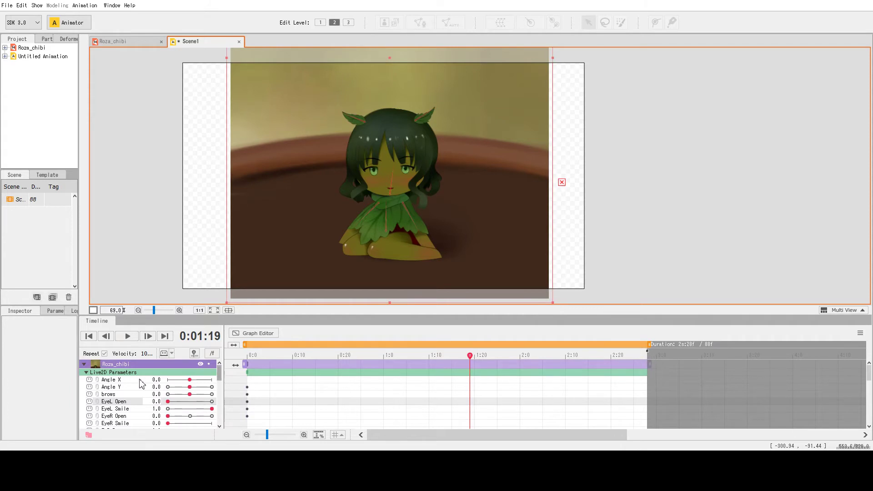
Step: Check the Parts Visibility group, reopen Live2D Parameters, and play the scene from the first frame to 0:00:15
click(86, 372)
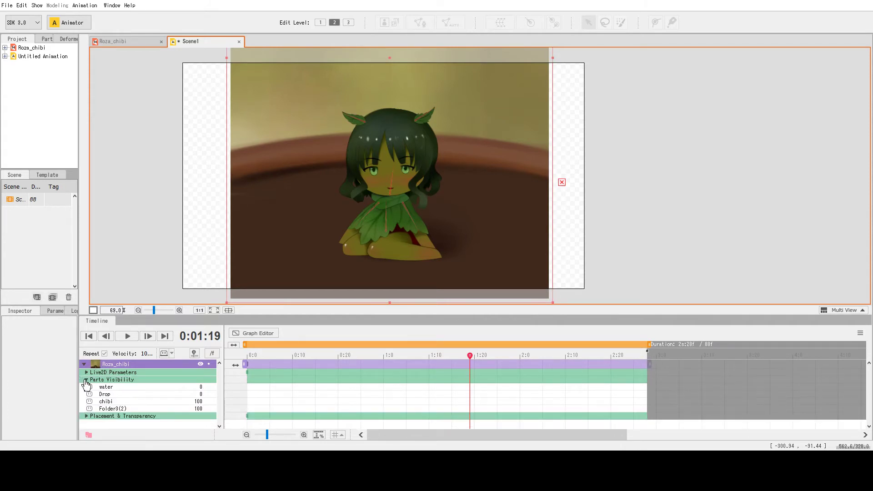
click(86, 379)
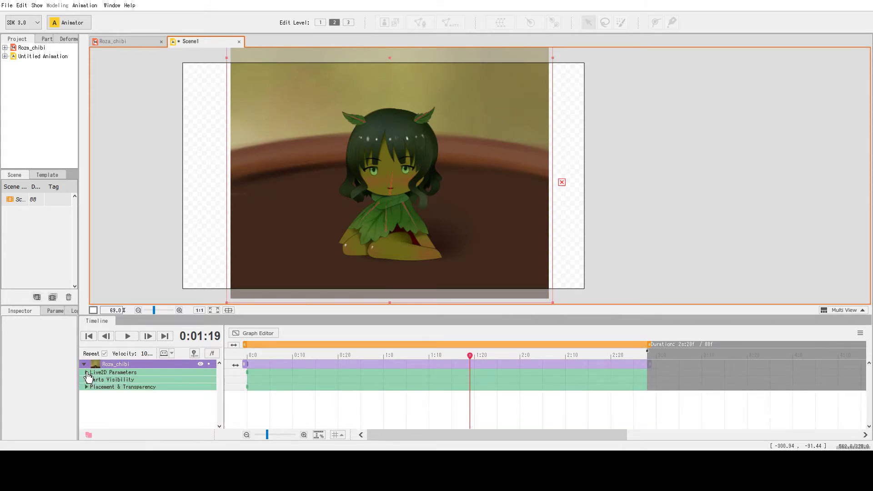
click(86, 373)
drag(471, 355, 247, 368)
key(space)
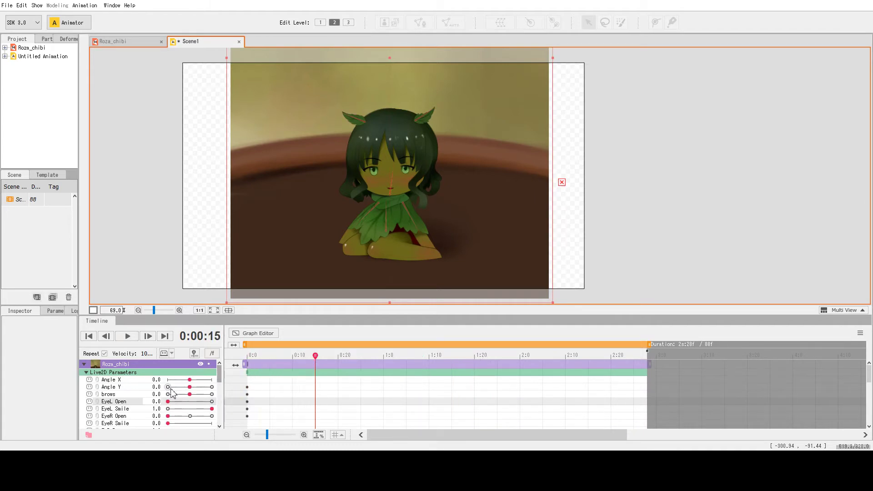
Step: Key EyeL Open and EyeR Open at 1.0 on 0:00:15 and at 0.0 on 0:01:00
drag(168, 401, 225, 407)
drag(167, 416, 259, 417)
drag(317, 360, 389, 365)
drag(201, 406, 168, 407)
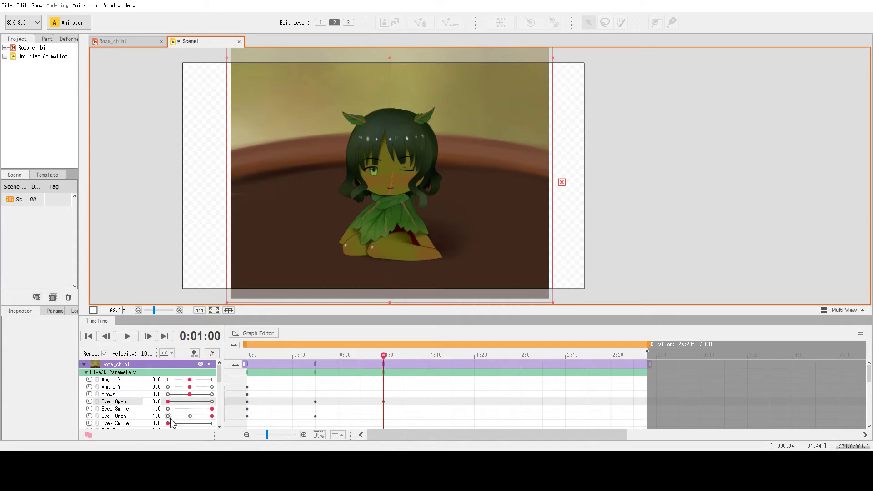
scroll(220, 382, down, 1)
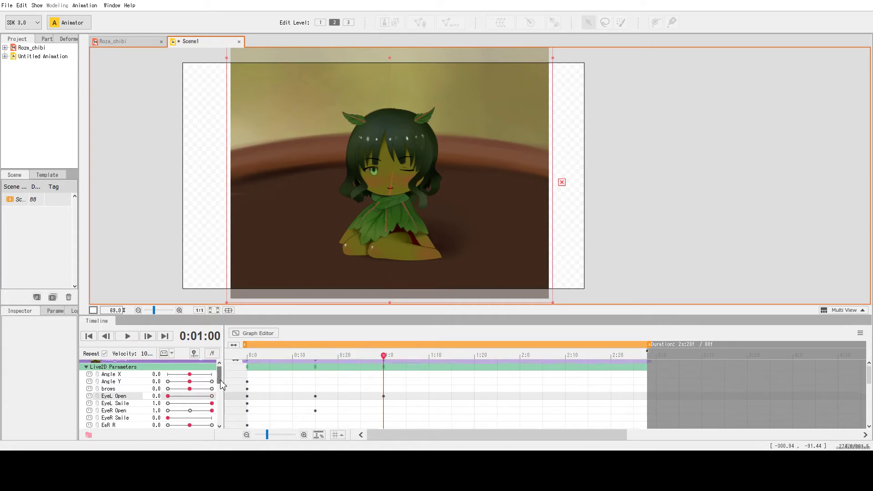
click(167, 404)
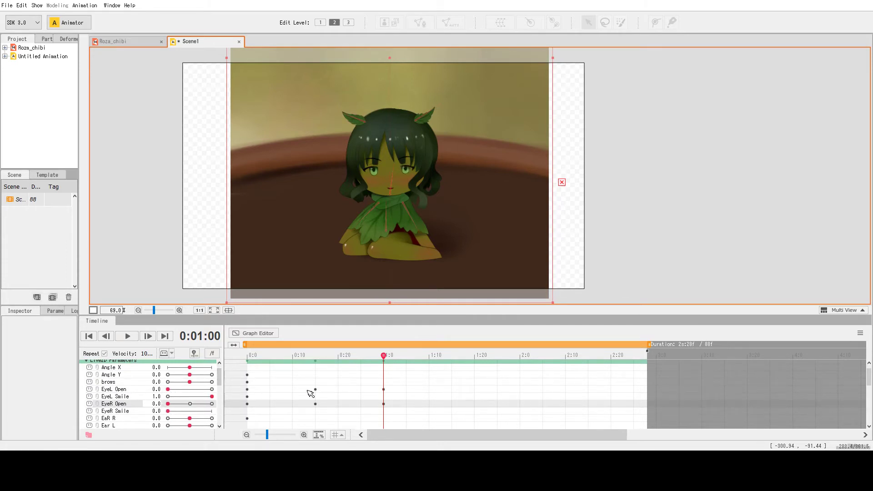
Step: Key Angle Y near 0 on the first frame, 30 on 0:00:15, its minimum on 0:01:17 and 0 on 0:02:15, and play the scene
drag(384, 358, 246, 356)
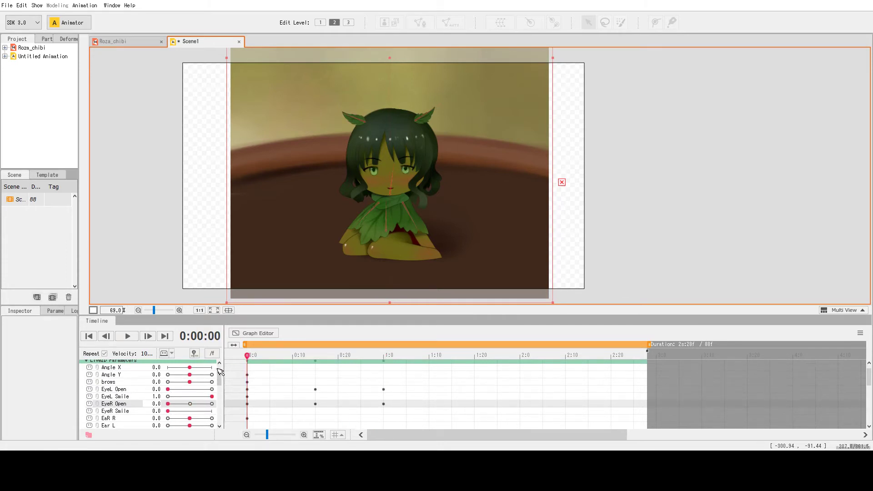
click(189, 375)
drag(248, 357, 317, 363)
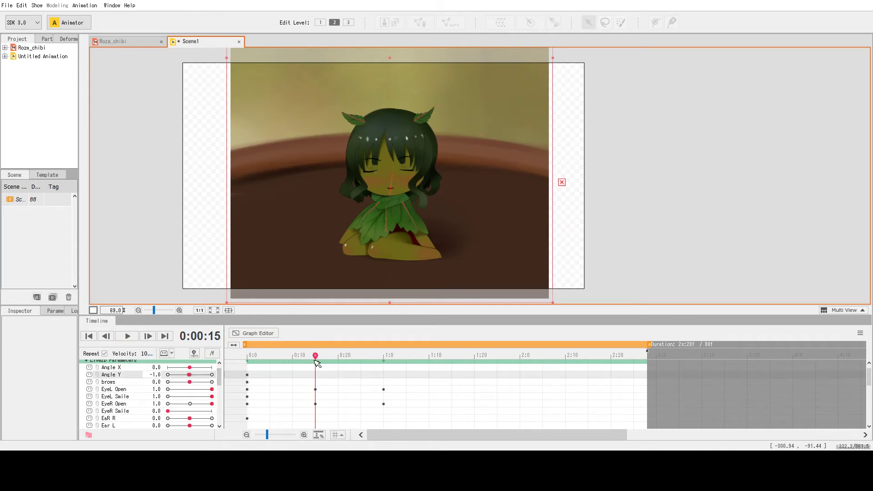
click(212, 374)
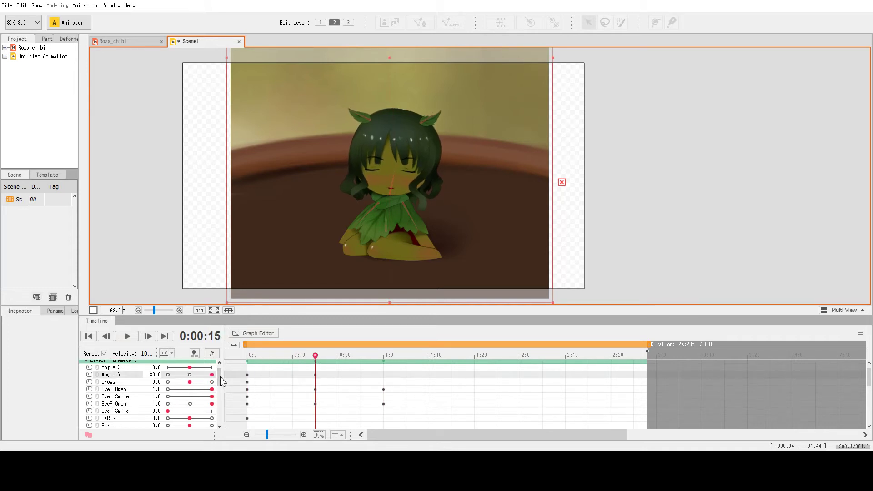
drag(318, 359, 460, 361)
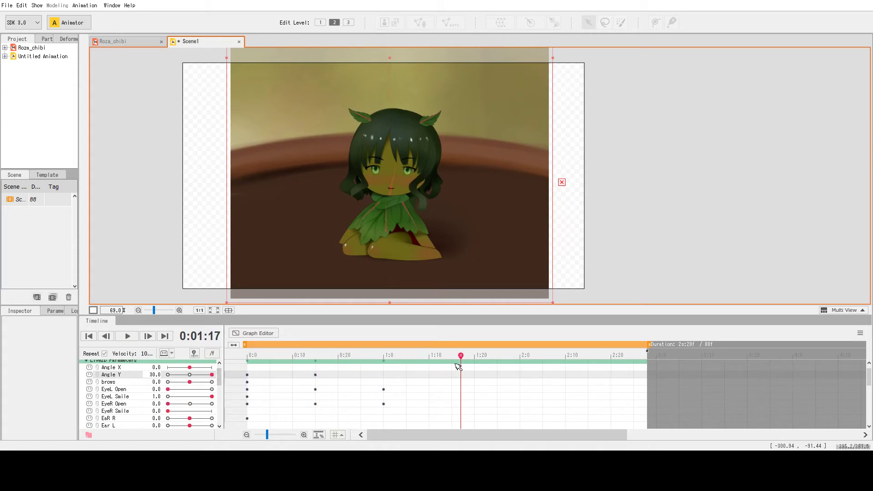
click(169, 375)
drag(459, 355, 588, 360)
click(190, 375)
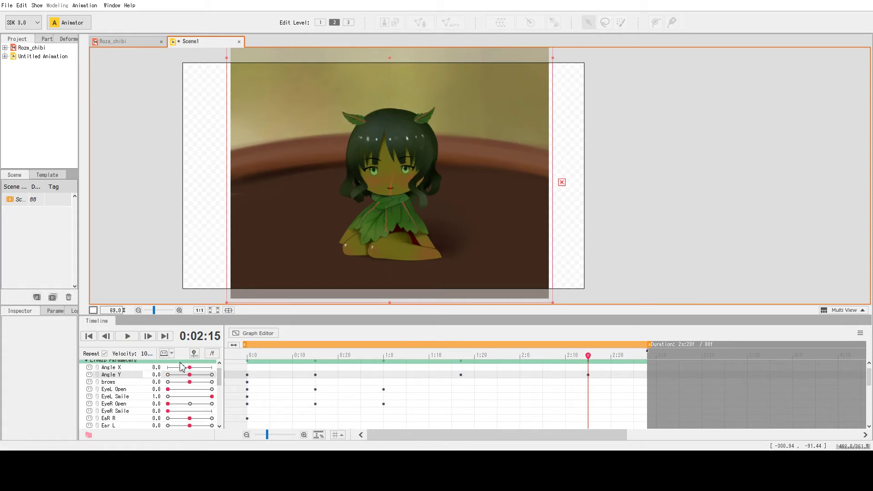
click(133, 339)
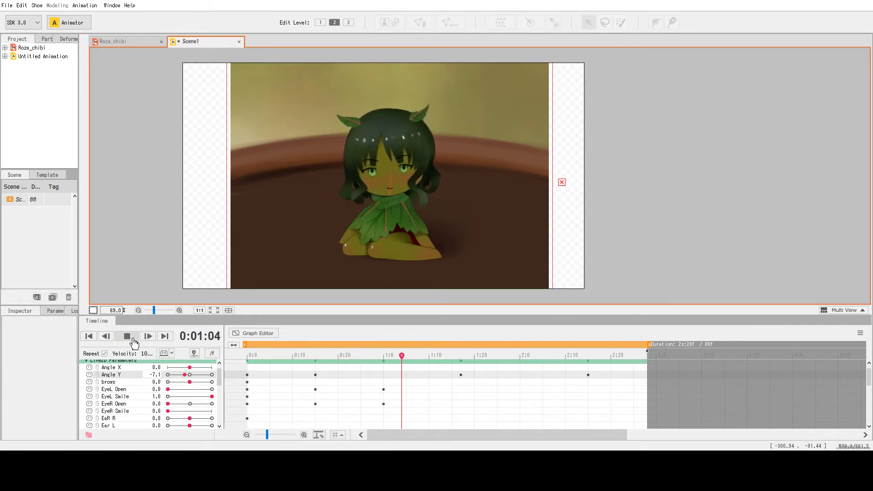
click(132, 339)
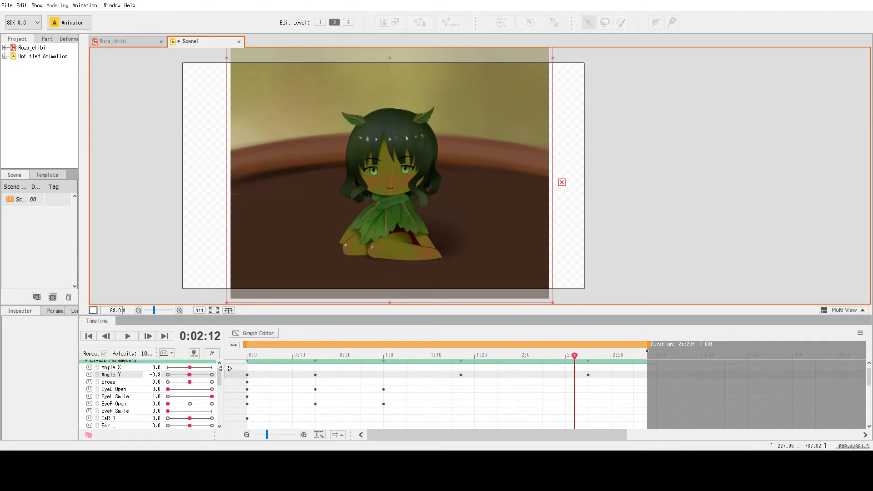
Step: Expand Parts Visibility and try setting the water part's visibility to 100 at the first frame
drag(220, 380, 220, 413)
click(248, 355)
click(87, 417)
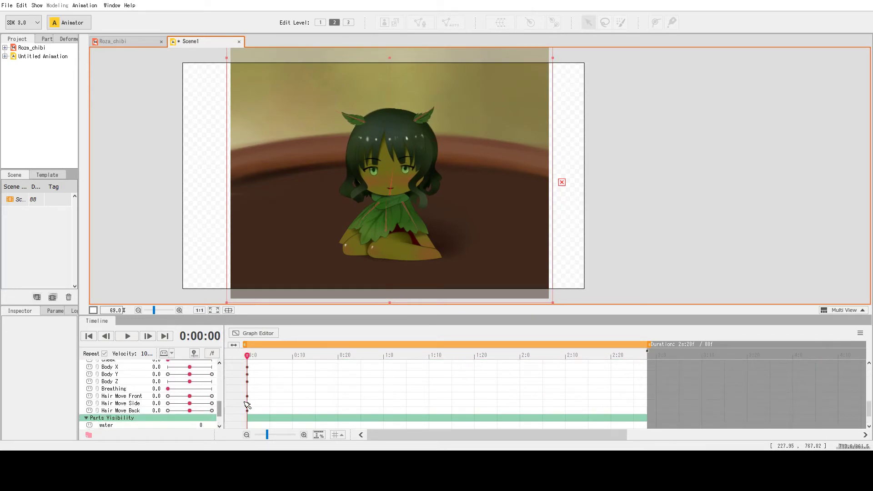
drag(220, 406, 221, 417)
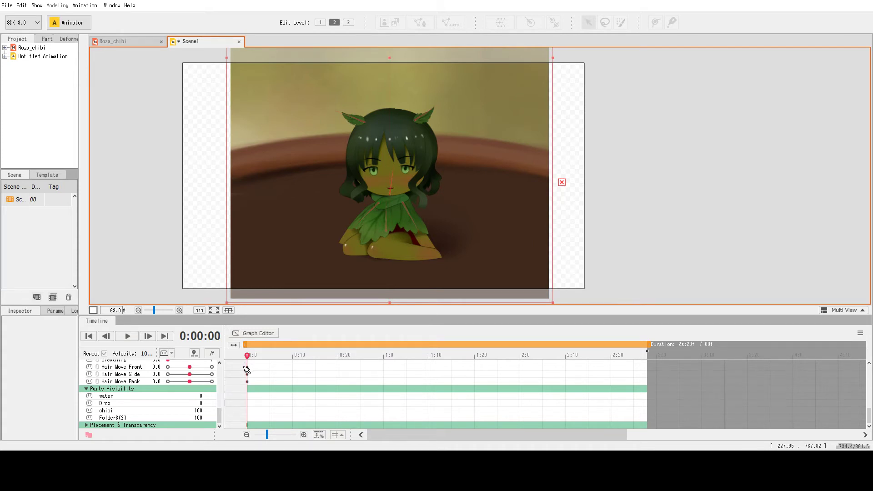
drag(200, 396, 205, 398)
click(209, 398)
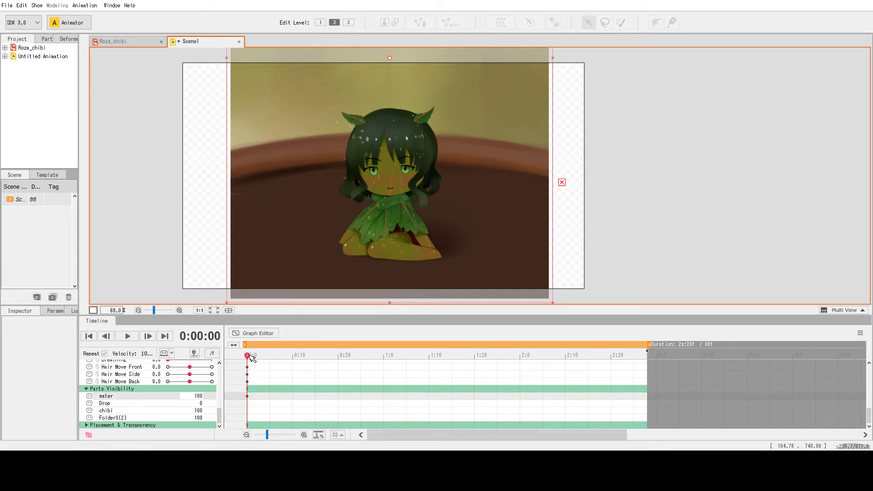
Step: Try keying the water part's visibility at 0 on 0:00:26 and recheck its value at the first frame
drag(249, 356, 365, 356)
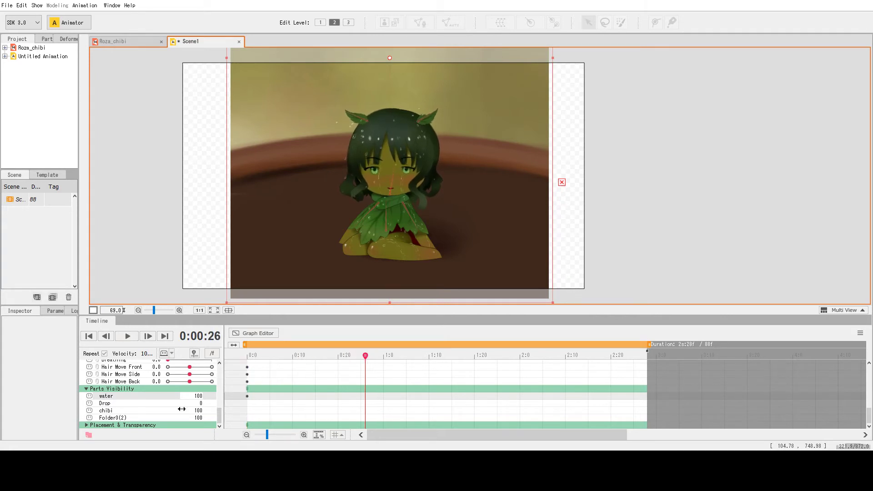
click(200, 398)
text(0)
key(Return)
drag(373, 357, 248, 359)
double_click(199, 396)
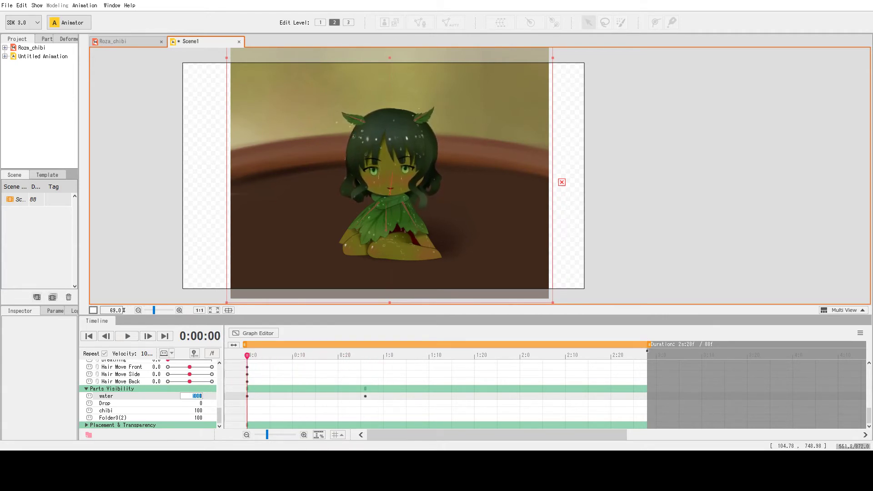
key(Return)
Step: Undo the water visibility keyframes and collapse the Parts Visibility group
key(ctrl+Right)
key(ctrl+Left)
click(21, 5)
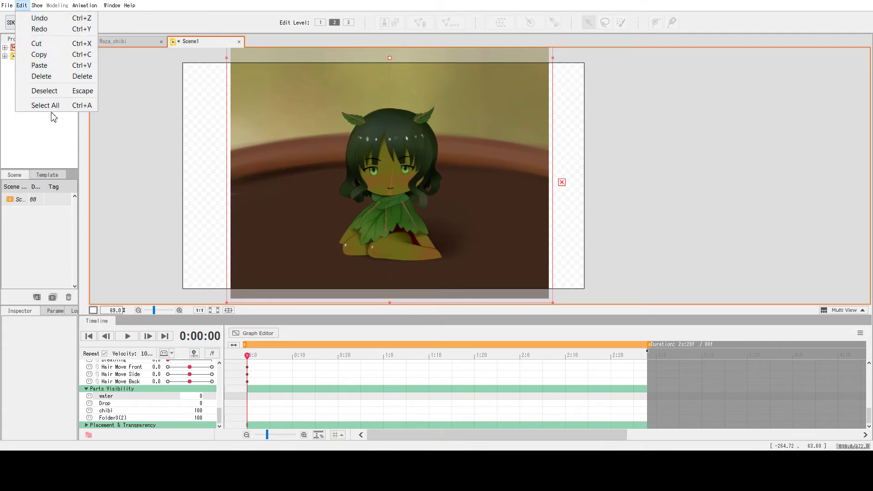
click(87, 389)
Step: Open the recent animation smile.can3, play its scene and return to the first frame
click(6, 5)
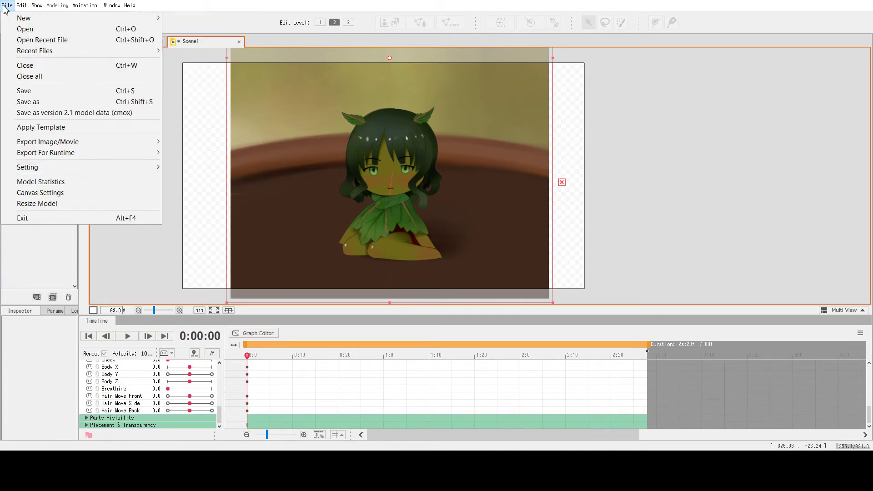
mouse_move(49, 51)
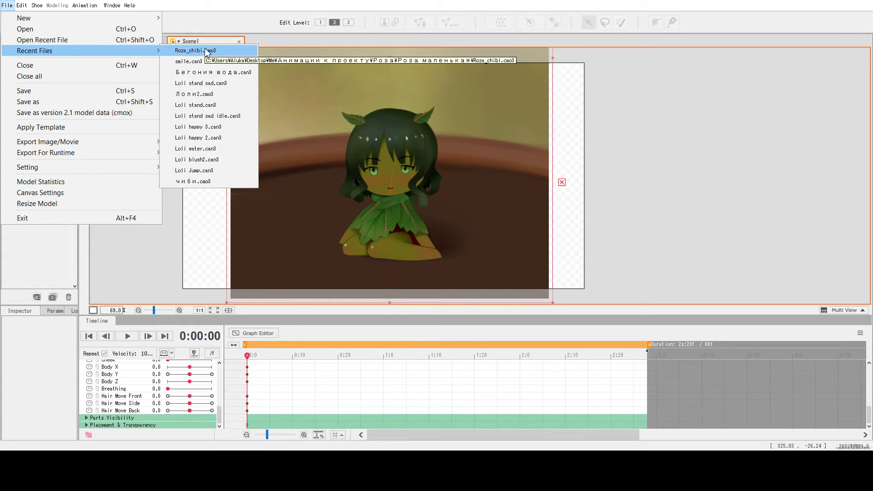
click(184, 62)
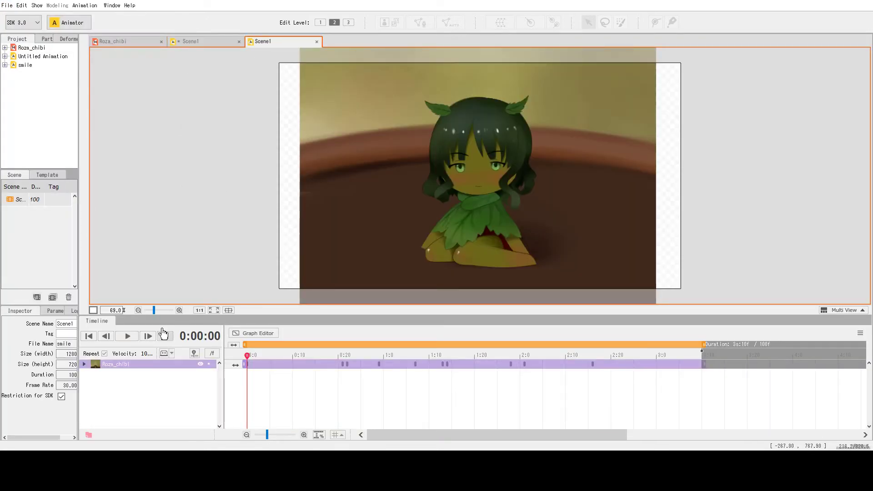
click(133, 337)
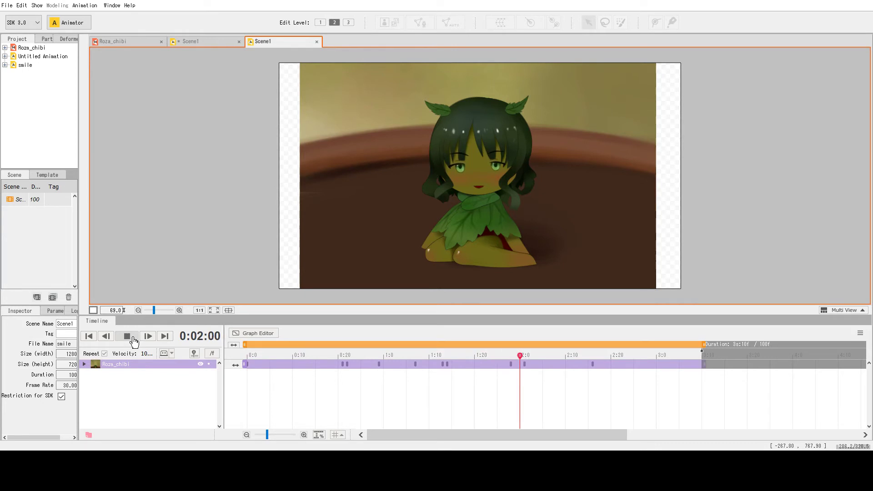
click(127, 336)
click(249, 356)
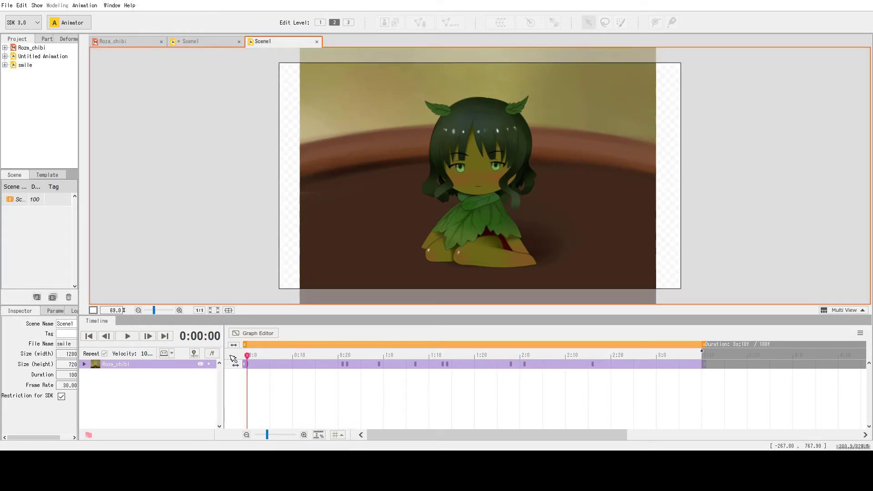
Step: Expand Roza_chibi's Live2D Parameters and widen the side panels to view the body and hair parameters
click(84, 364)
click(87, 372)
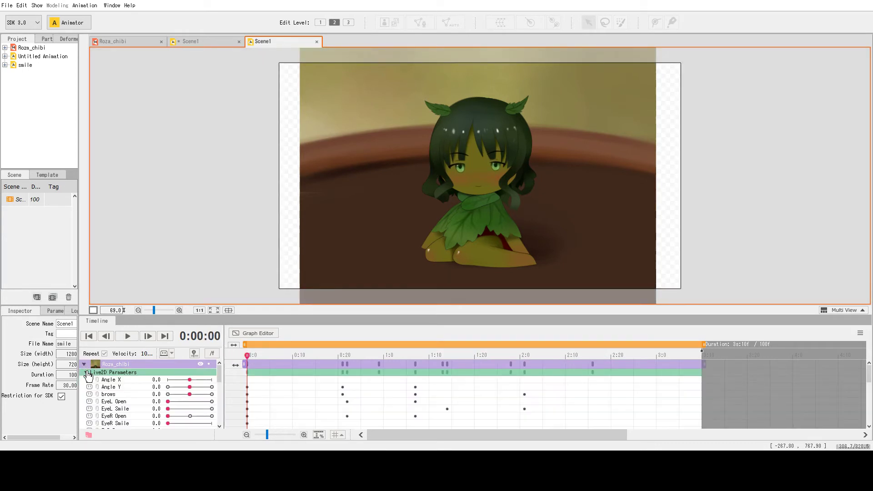
drag(220, 371, 220, 402)
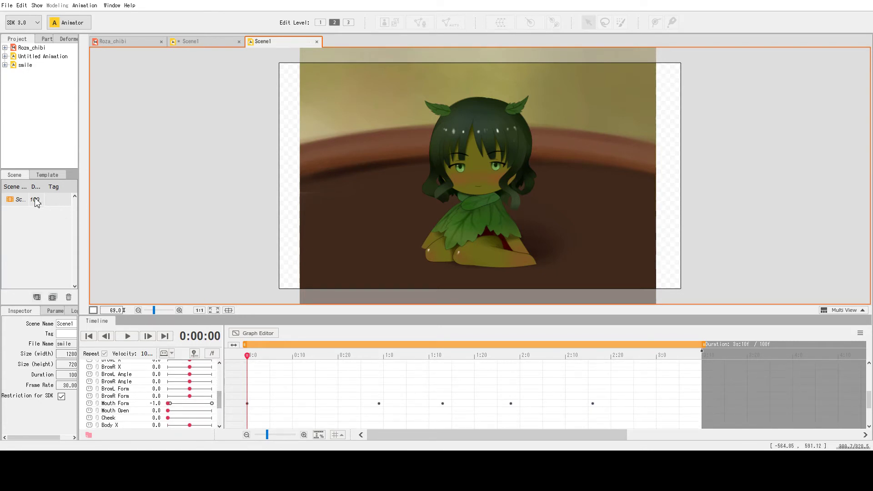
drag(79, 190, 96, 202)
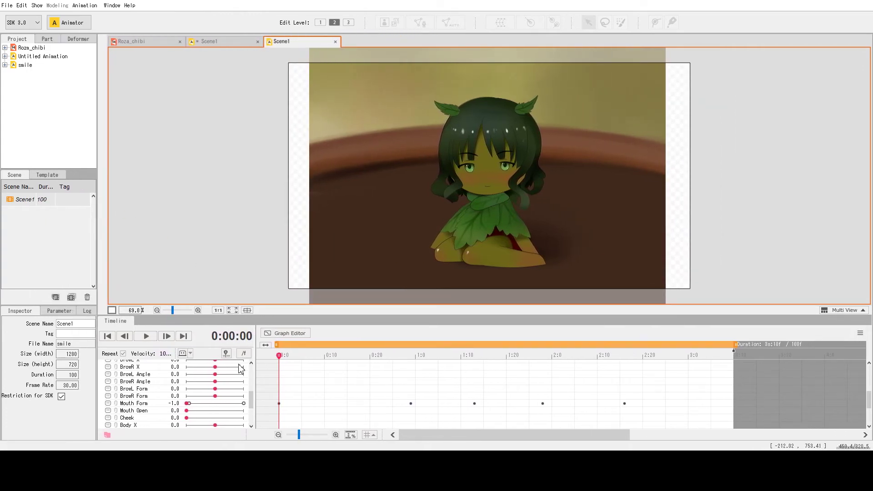
drag(254, 400, 254, 414)
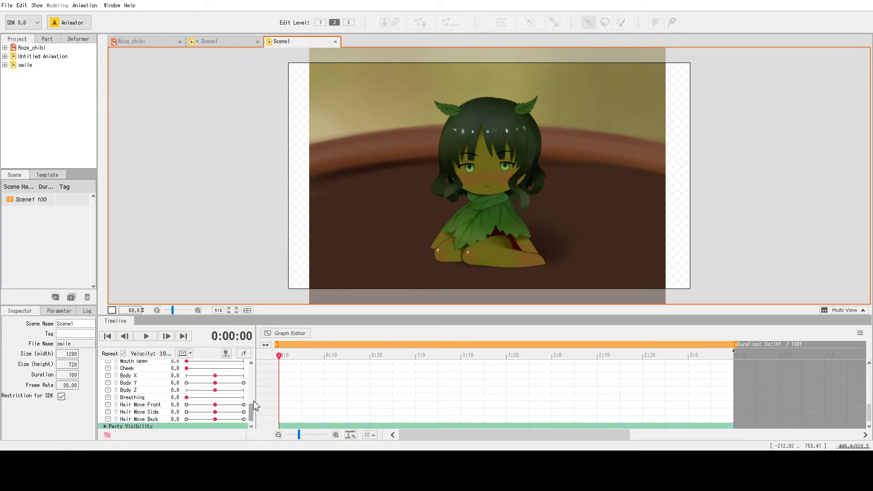
Step: Key Hair Move Front, Side and Back and Body X, Y and Z at 0.0 on the first frame
click(215, 405)
click(215, 412)
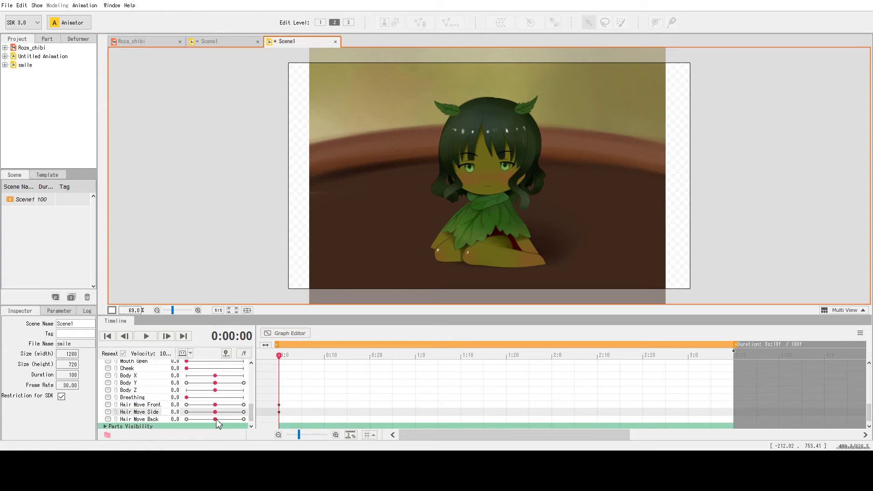
click(215, 419)
click(215, 390)
click(215, 383)
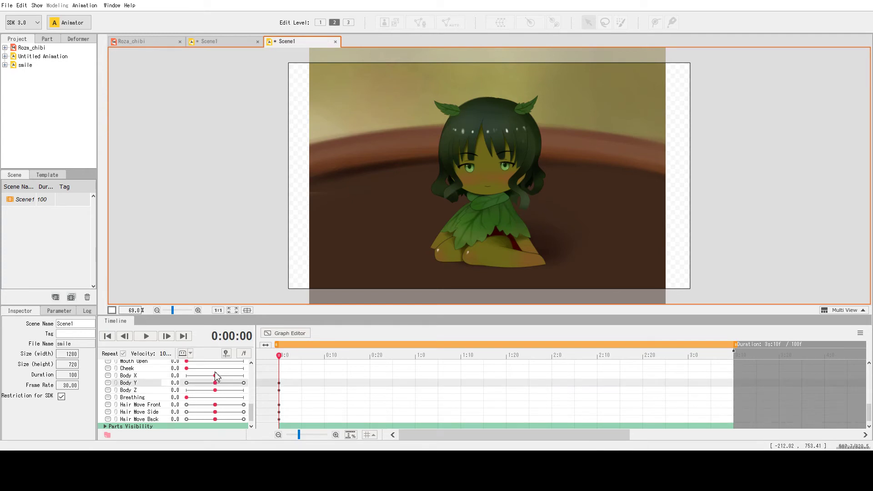
click(215, 376)
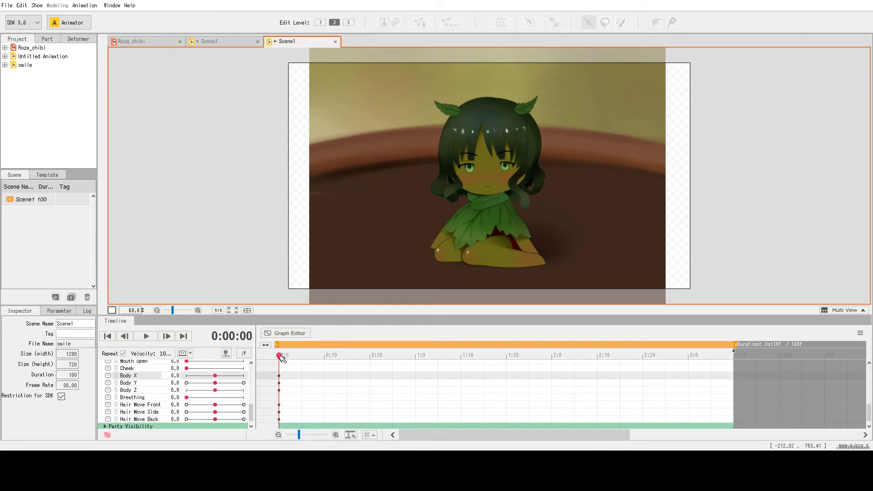
Step: Move to 0:00:25 and key Angle Y at 0.0
key(space)
scroll(251, 405, up, 8)
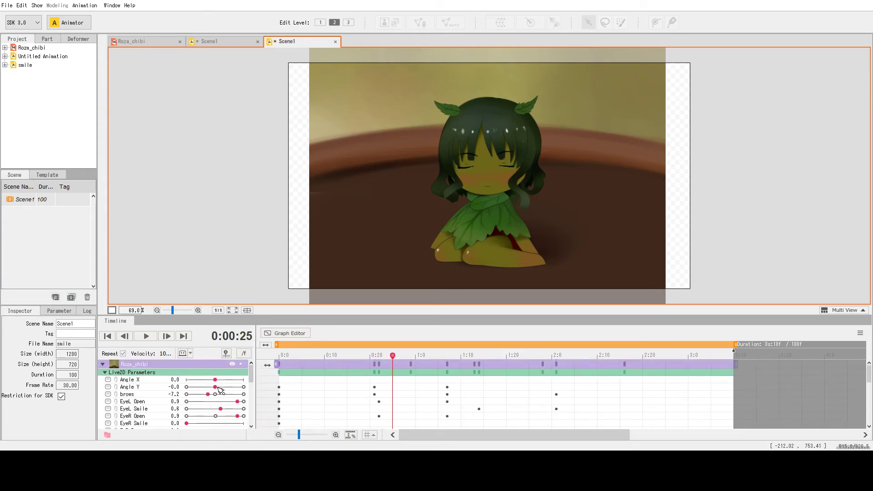
click(217, 387)
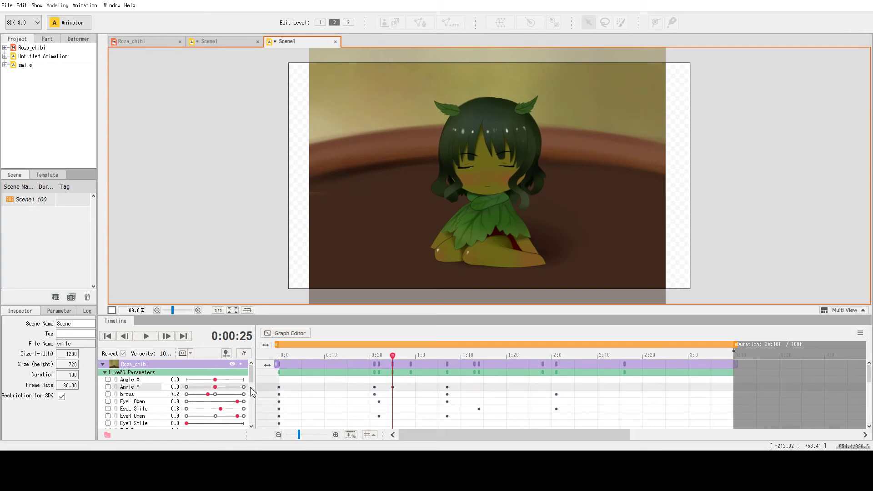
Step: Key Hair Move Front, Side and Back at 0.3 on 0:00:25, -0.3 on 0:01:22 and their midpoint at about 0:02:17
scroll(251, 393, down, 8)
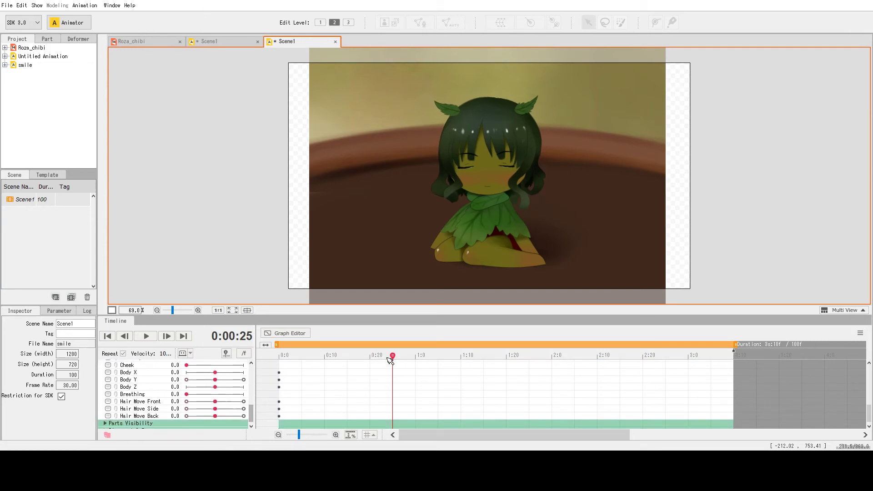
drag(217, 401, 225, 418)
drag(394, 357, 517, 366)
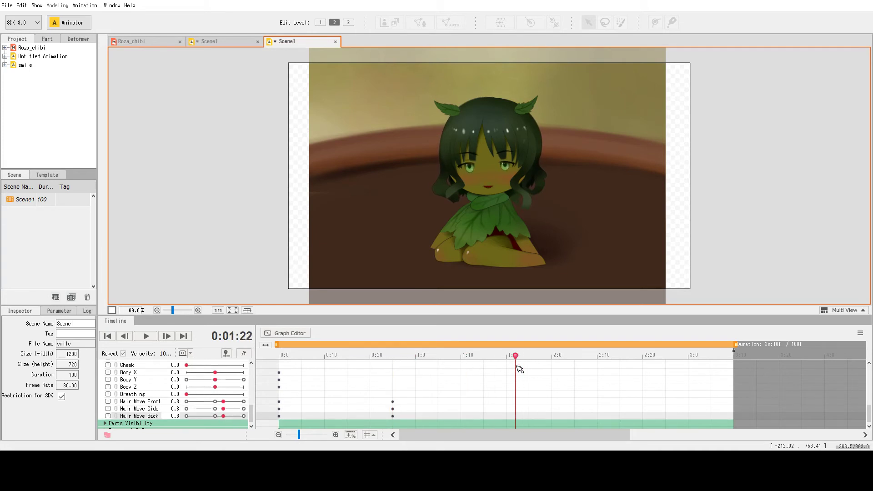
drag(209, 402, 207, 416)
drag(519, 361, 629, 358)
click(215, 402)
click(215, 409)
click(215, 416)
Step: Play back the smile scene to review the hair movement and return to the first parameters
click(151, 337)
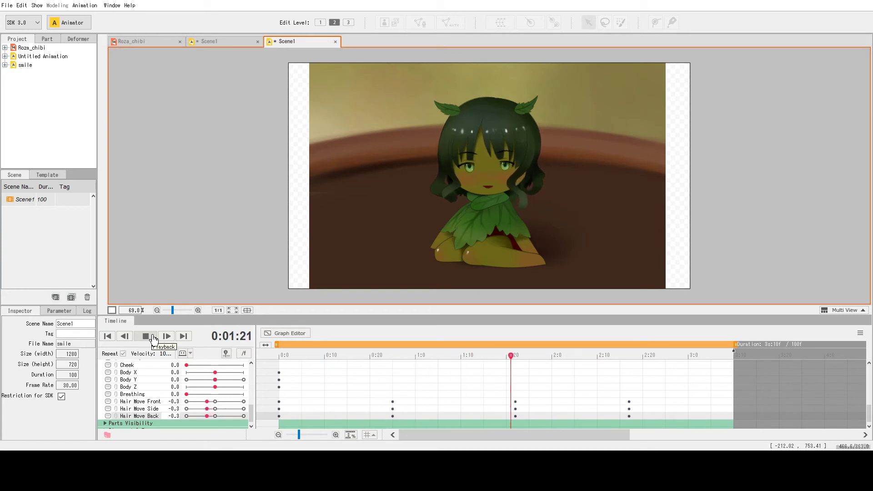
click(146, 336)
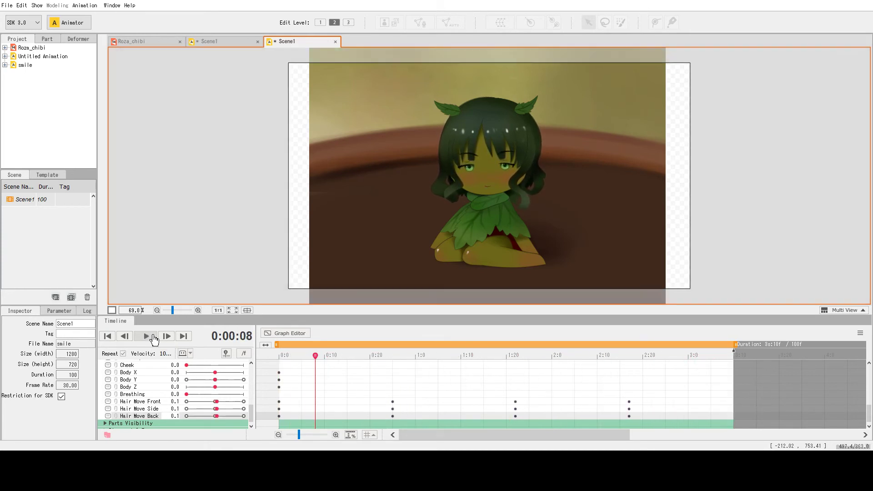
scroll(252, 415, up, 8)
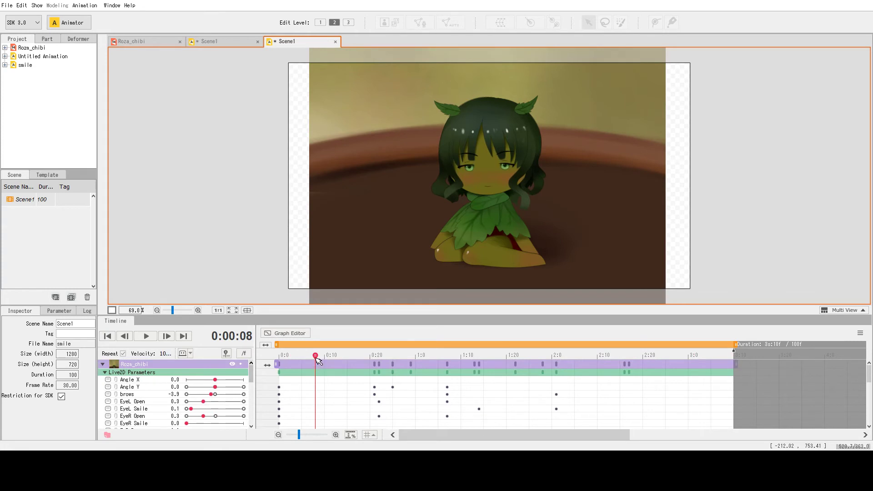
Step: Try keying Angle Y at 10.0 on 0:00:22 in the smile scene
drag(318, 359, 381, 360)
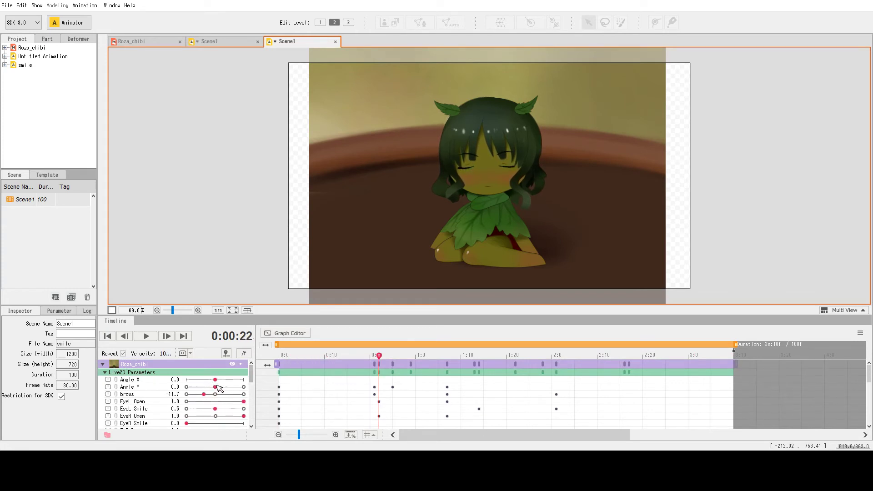
drag(217, 388, 225, 387)
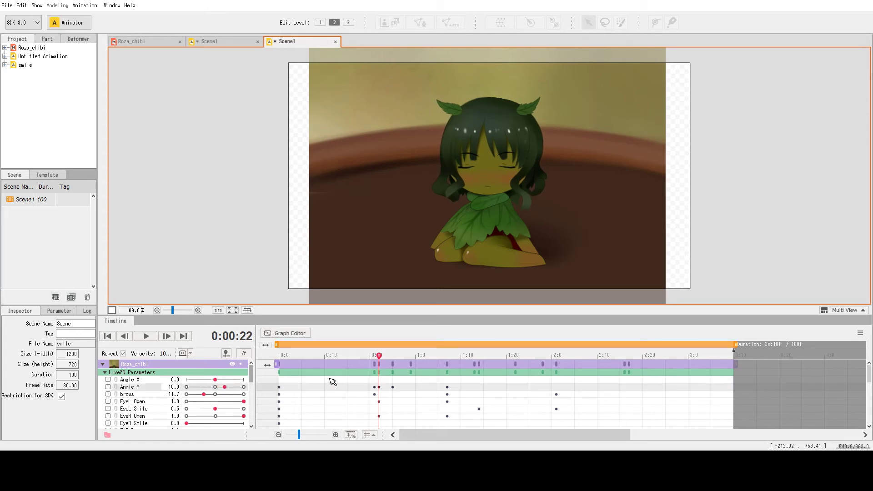
click(374, 387)
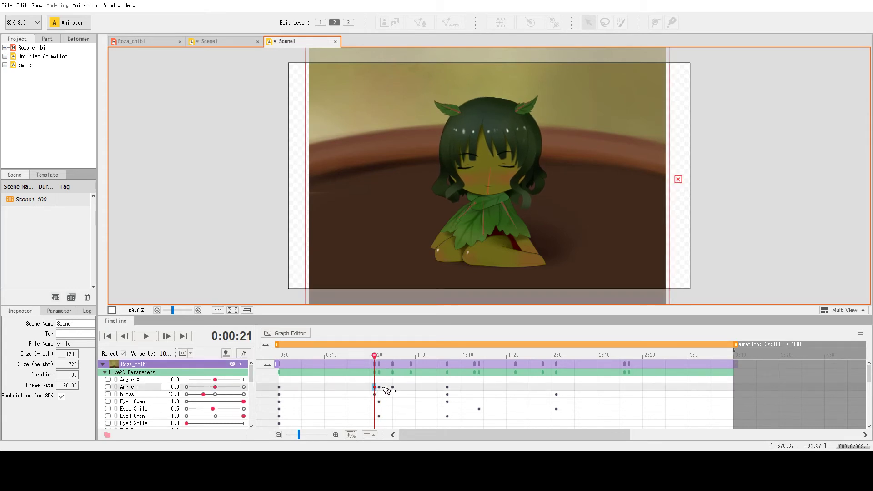
key(Right)
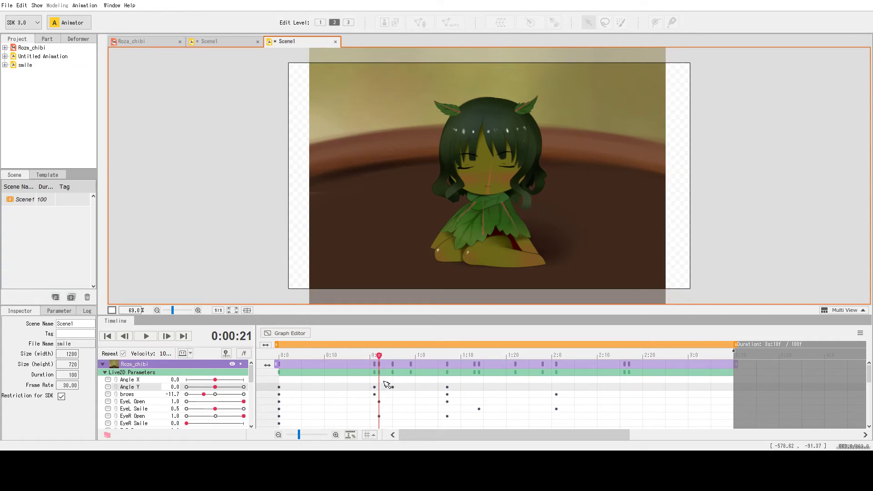
Step: Play back the smile scene and examine the keyframes of the head, mouth, body and hair parameters around 0:01:22
mouse_move(388, 361)
mouse_down()
mouse_move(369, 364)
mouse_move(377, 365)
mouse_up()
key(space)
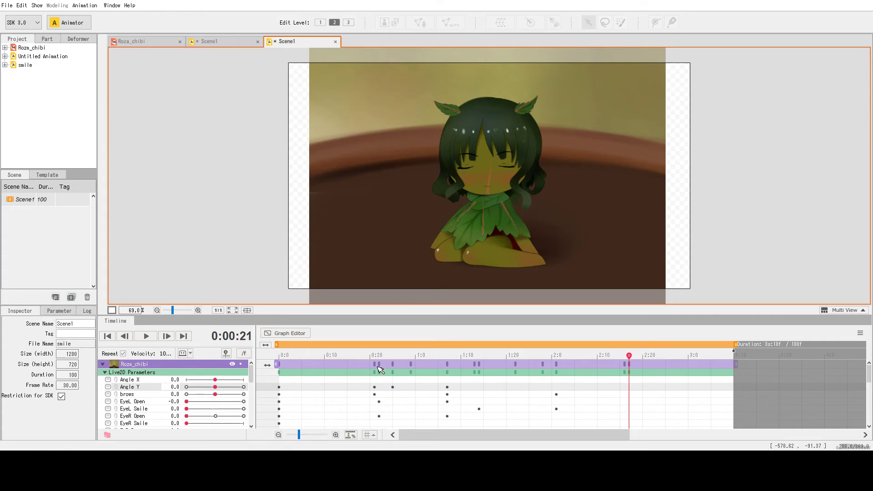
scroll(391, 375, down, 5)
scroll(392, 380, up, 5)
scroll(393, 380, down, 3)
click(515, 356)
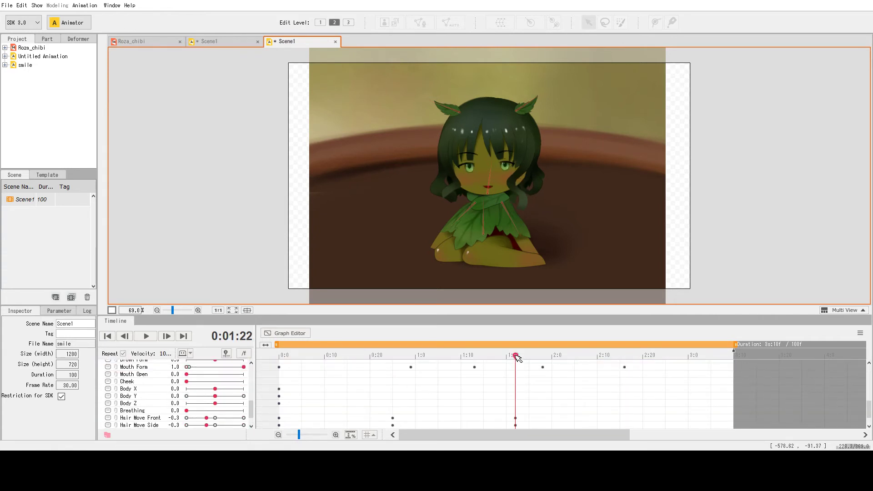
key(space)
scroll(277, 387, up, 5)
Step: Try Angle Y at 16.0 on 0:00:23 and undo the change
mouse_move(215, 386)
mouse_down()
mouse_move(228, 387)
mouse_move(216, 387)
mouse_up()
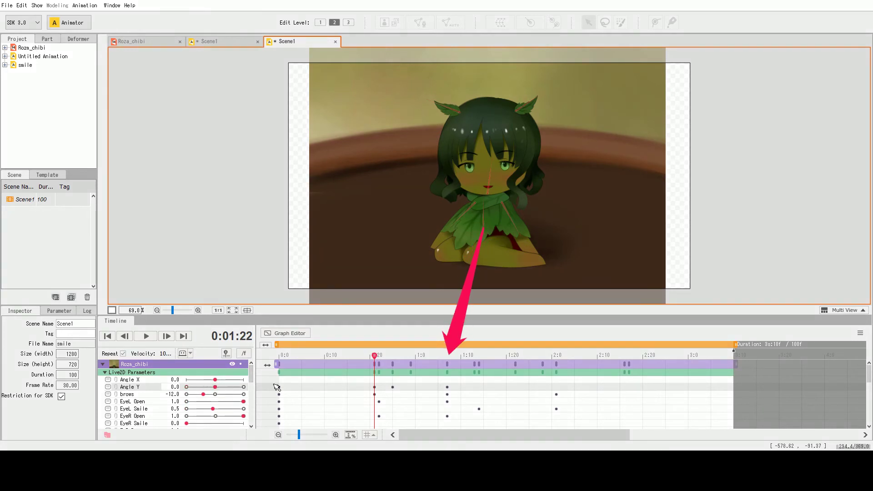
mouse_move(376, 363)
mouse_down()
mouse_move(433, 366)
mouse_move(296, 371)
mouse_move(516, 370)
mouse_move(530, 382)
mouse_move(387, 377)
mouse_up()
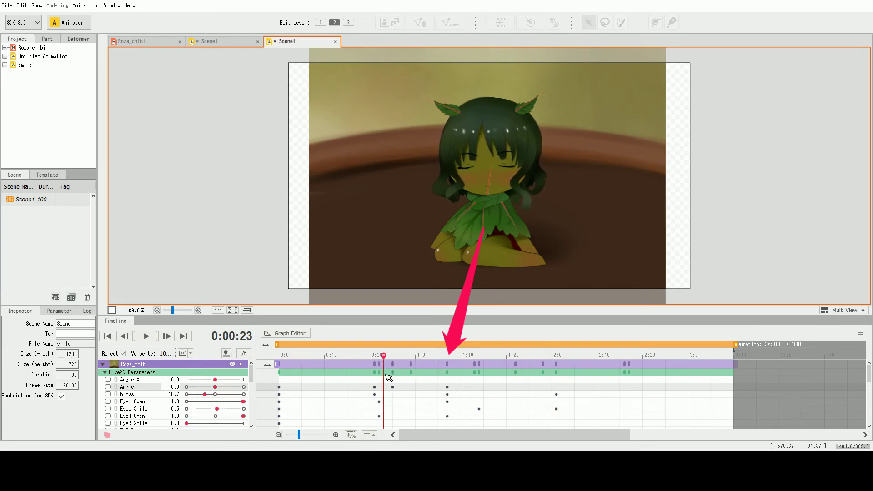
drag(218, 387, 220, 388)
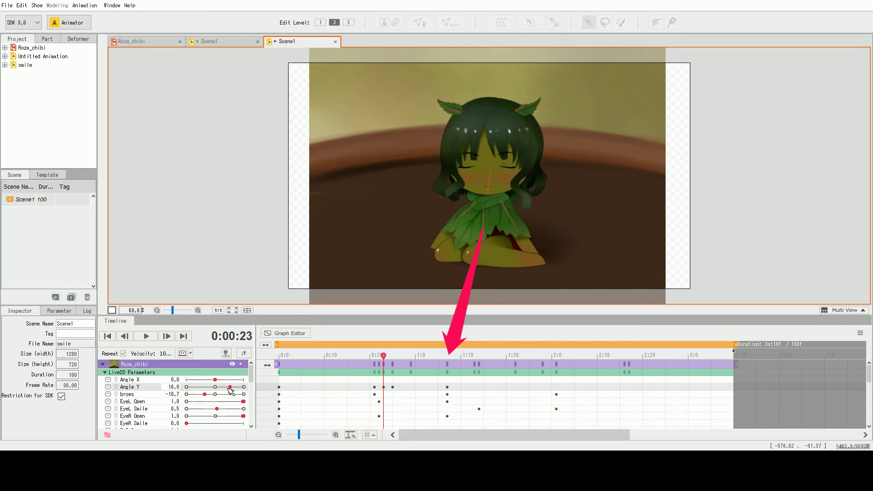
key(ctrl+z)
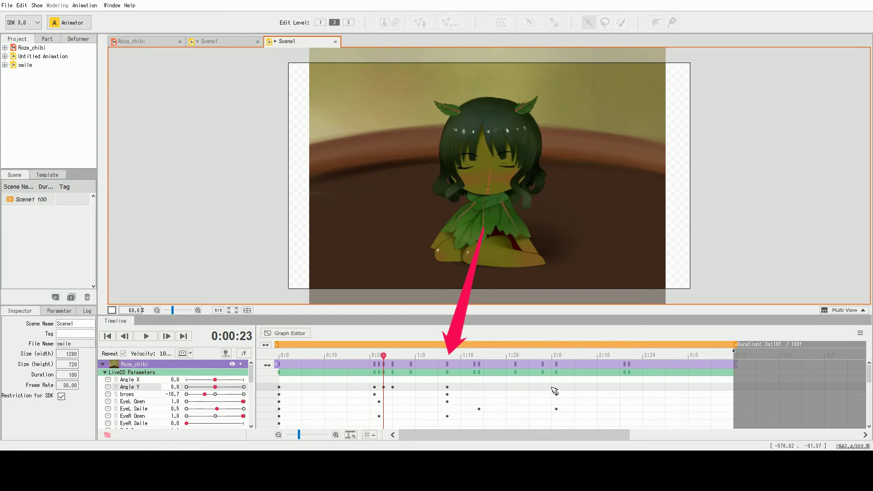
Step: Delete the Angle Y keyframes between 0:00:21 and 0:01:07 and key Angle Y at 12.0 on 0:00:23
drag(454, 390, 370, 387)
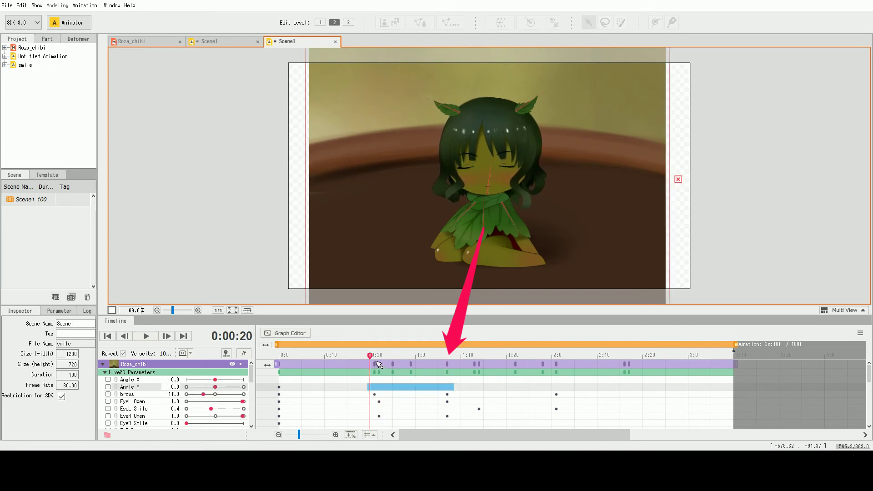
drag(368, 359, 384, 376)
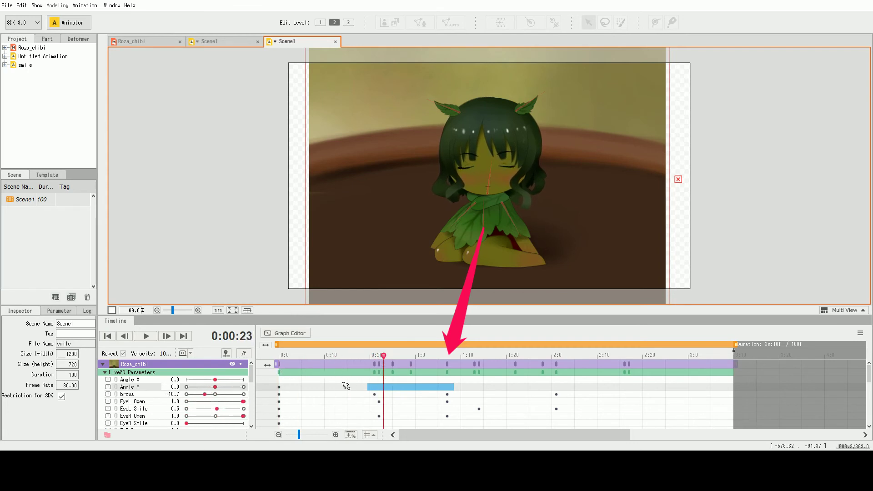
drag(221, 389, 229, 389)
Step: Key Angle Y at -4.0 on 0:01:12 and at 0.0 on 0:02:03
drag(383, 364, 475, 362)
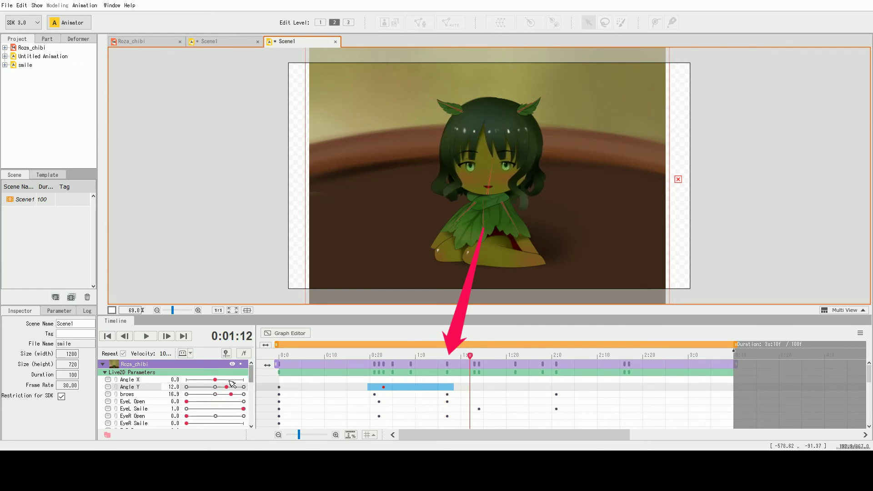
drag(228, 389, 214, 390)
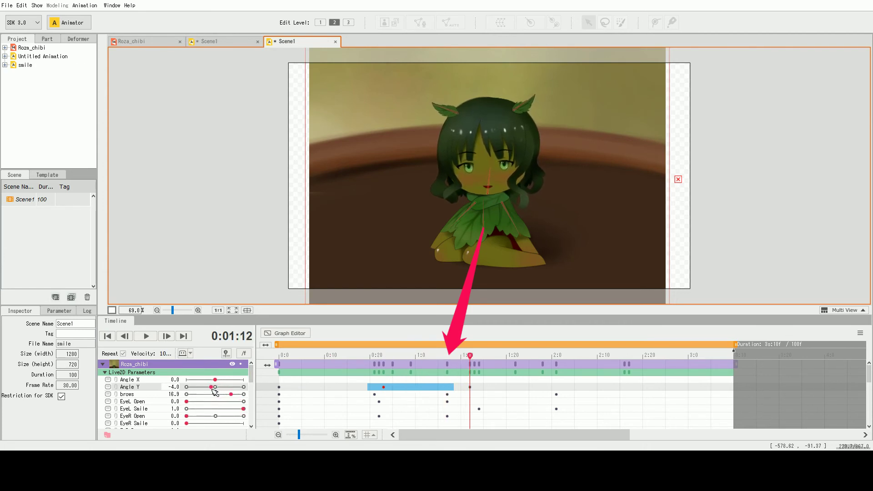
drag(472, 359, 570, 363)
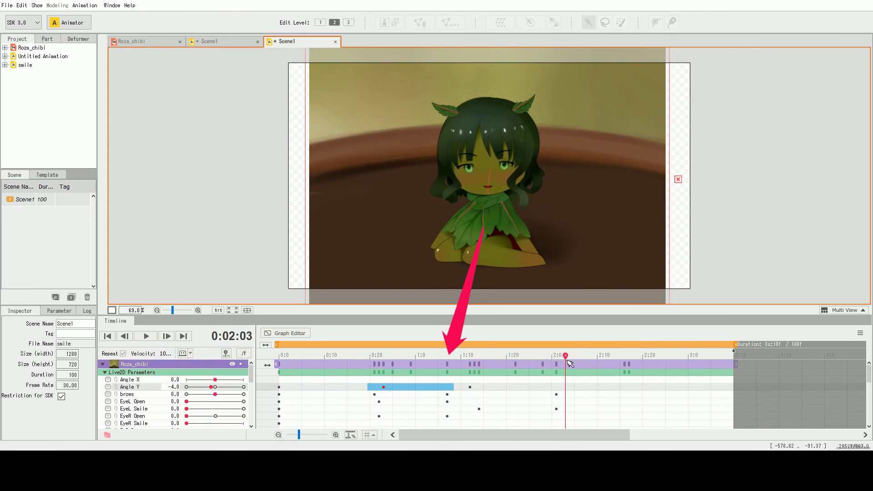
click(218, 387)
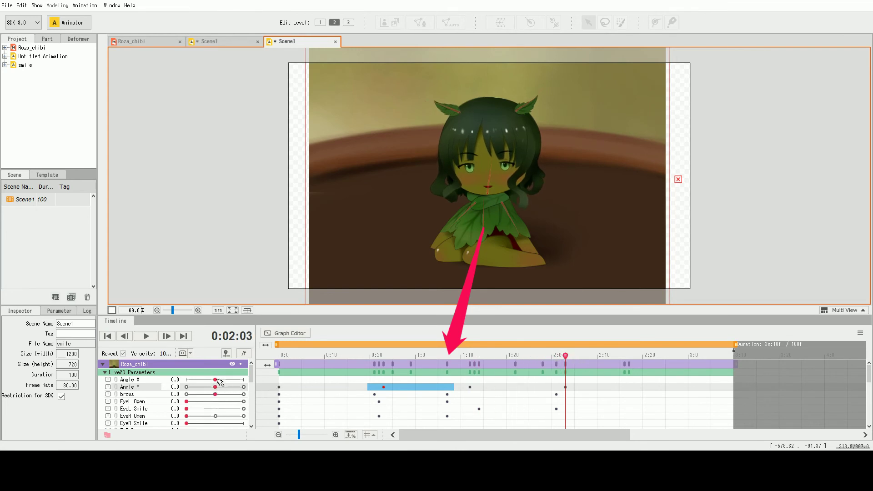
Step: Play back the smile scene from the start to review the new head movement
drag(335, 358, 252, 355)
click(146, 336)
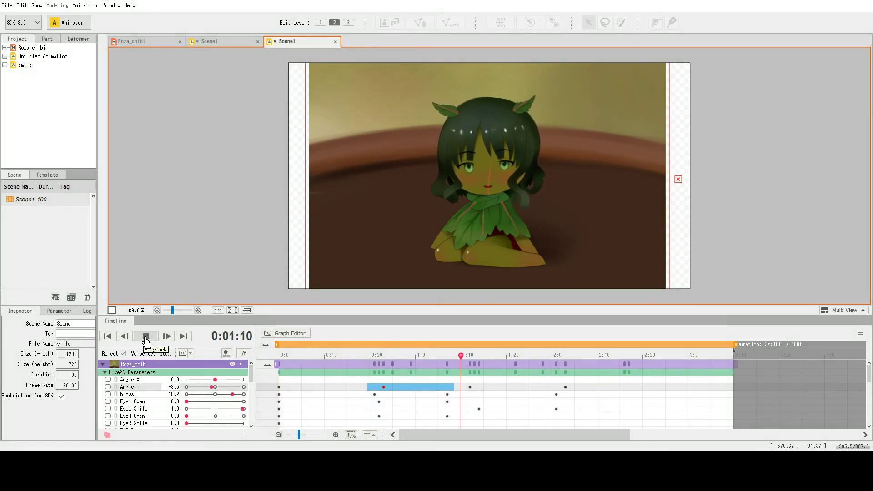
scroll(367, 244, down, 2)
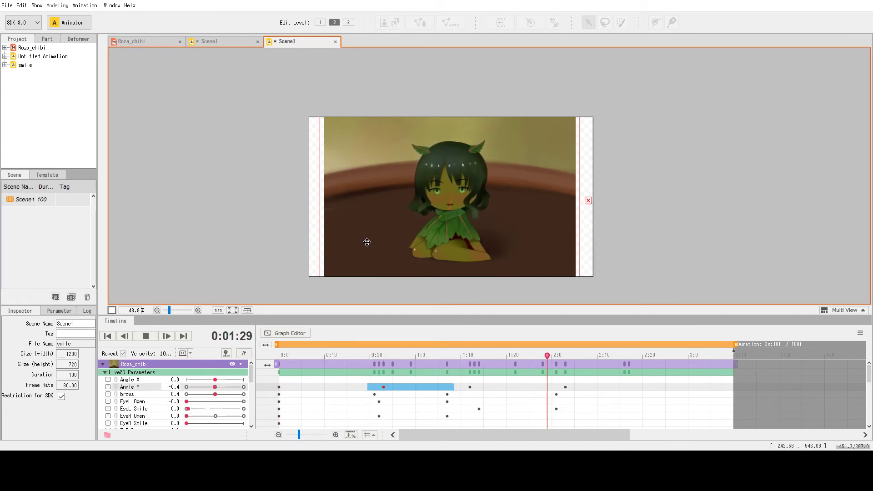
scroll(366, 241, up, 2)
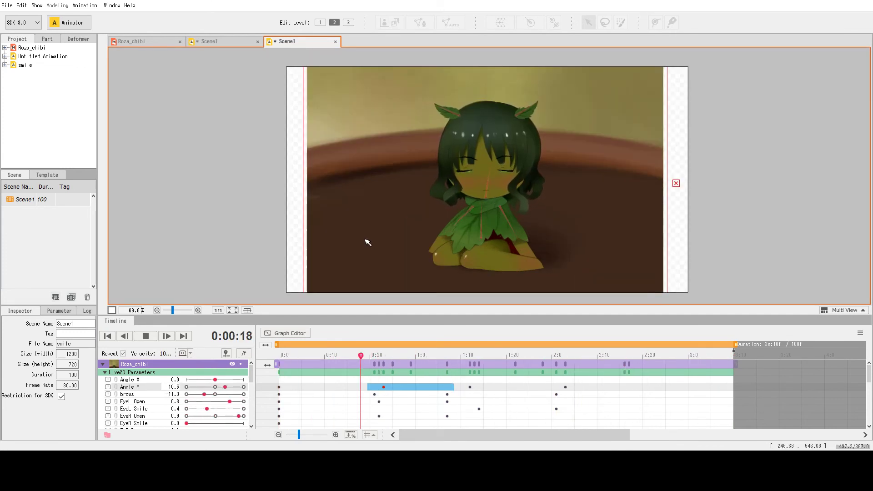
click(145, 336)
click(15, 5)
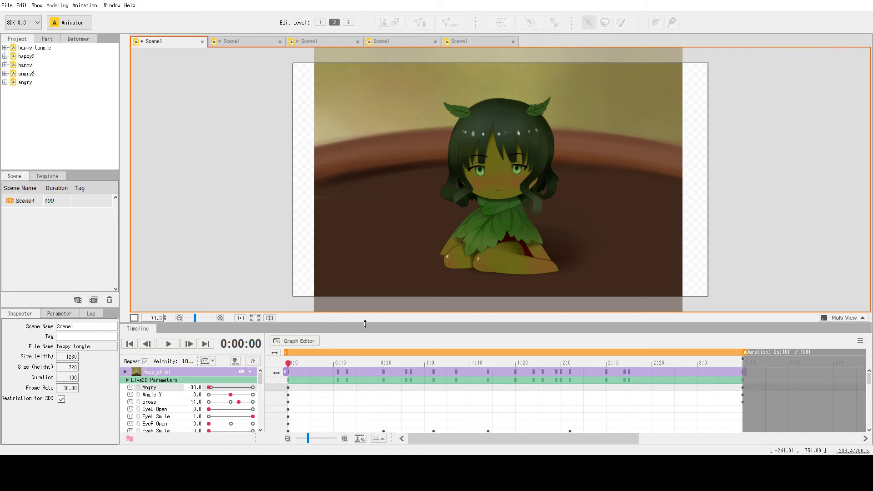
Step: Enlarge the preview area slightly and play back the happy tongle animation
mouse_move(362, 324)
mouse_down()
mouse_move(359, 364)
mouse_move(359, 300)
mouse_move(359, 330)
mouse_up()
click(161, 350)
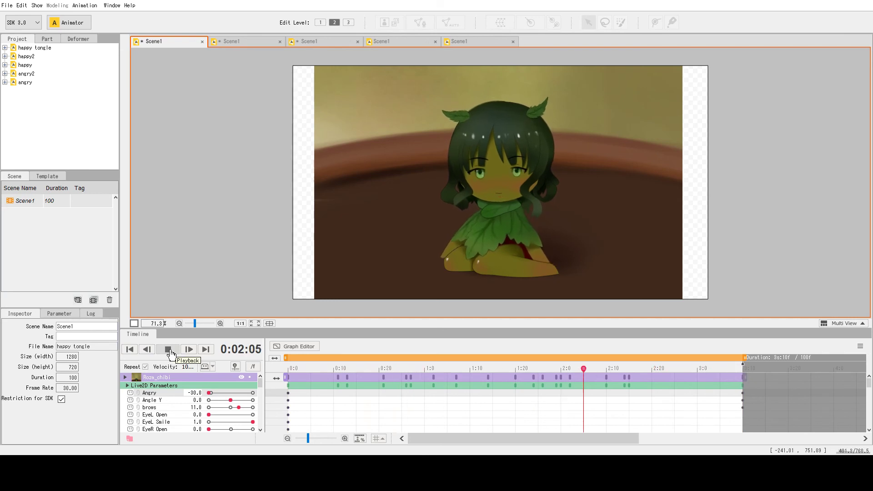
click(169, 350)
Step: Switch to the happy2 animation and play it from the first frame
click(233, 41)
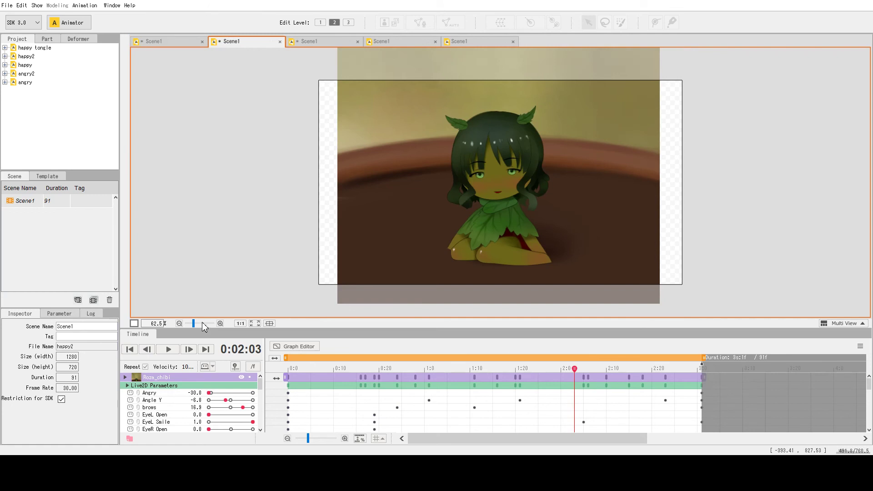
click(129, 349)
click(168, 349)
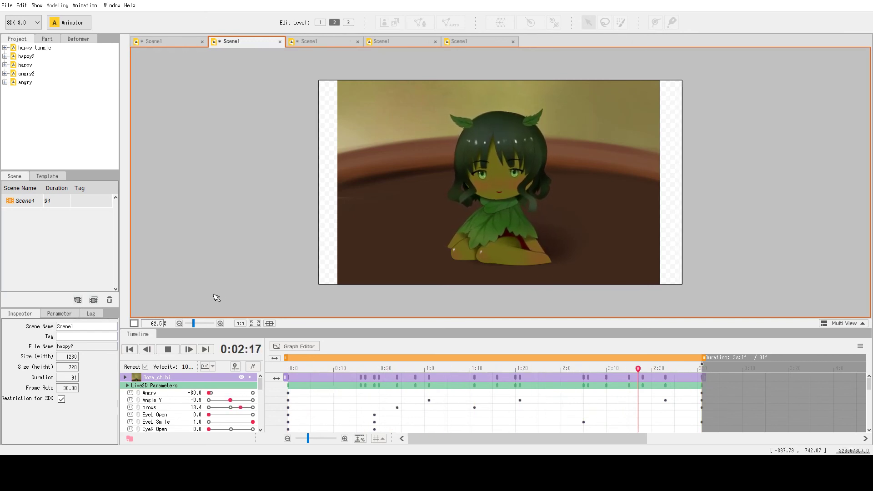
Step: Switch to the happy animation, play it from the first frame and stop the playback
click(328, 42)
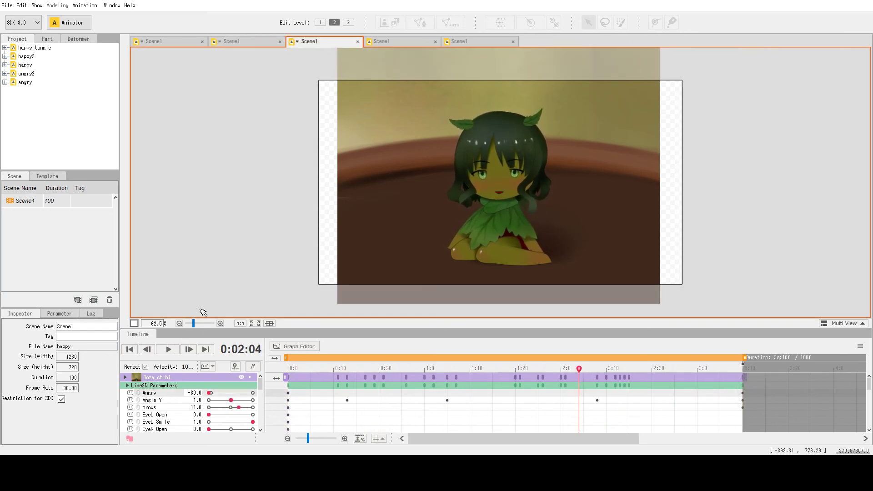
click(130, 349)
click(169, 350)
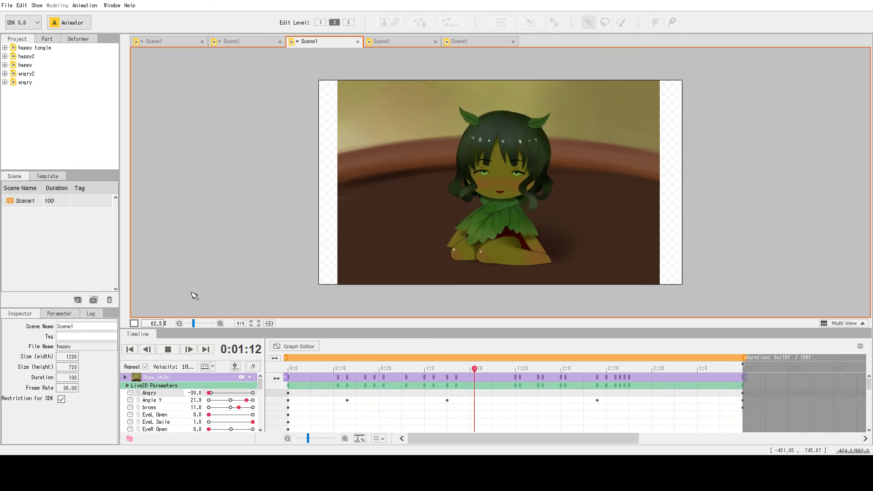
click(170, 350)
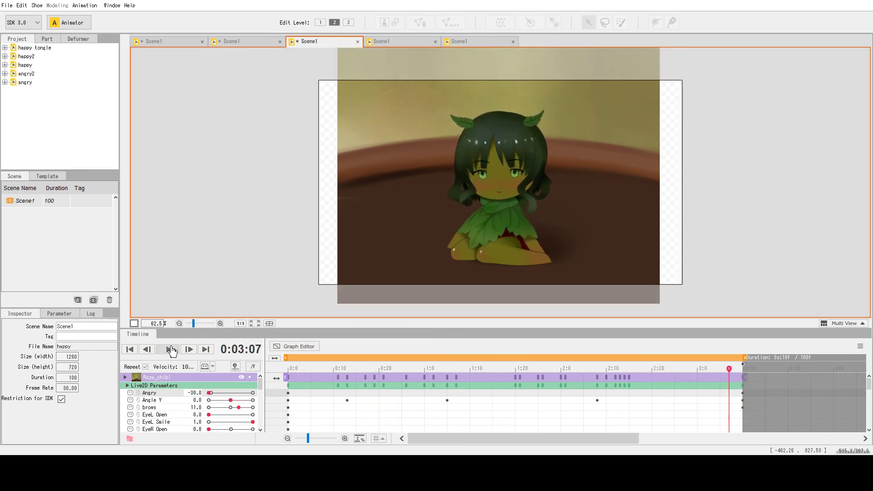
Step: Switch to the angry2 animation and play it from the first frame for a closer look
click(382, 42)
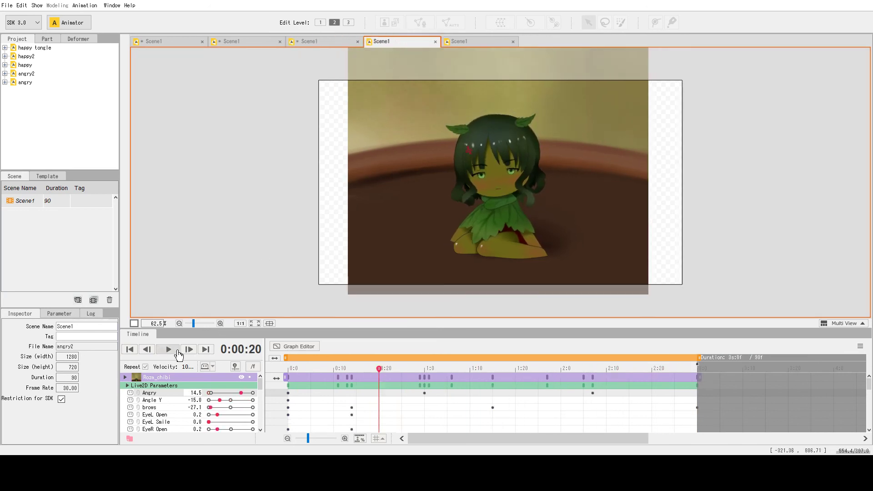
click(130, 349)
click(168, 349)
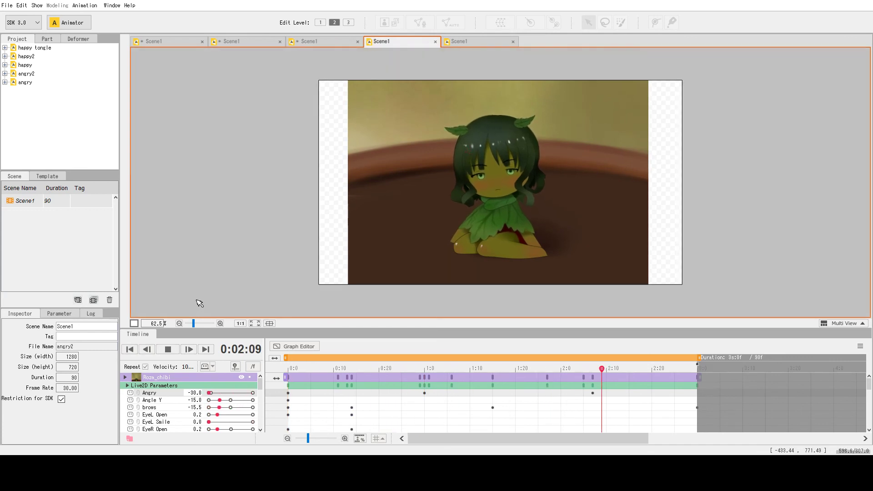
scroll(376, 220, up, 2)
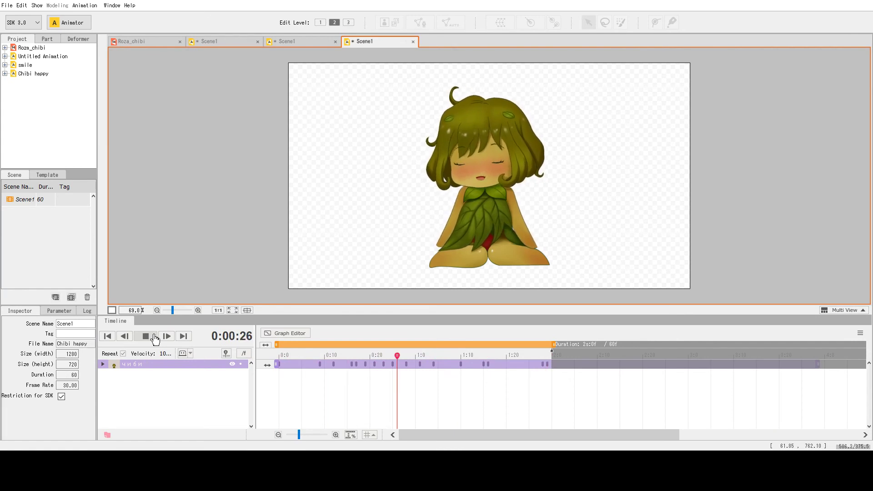
Step: Stop the Chibi happy playback and start exporting the animation as a GIF
click(153, 336)
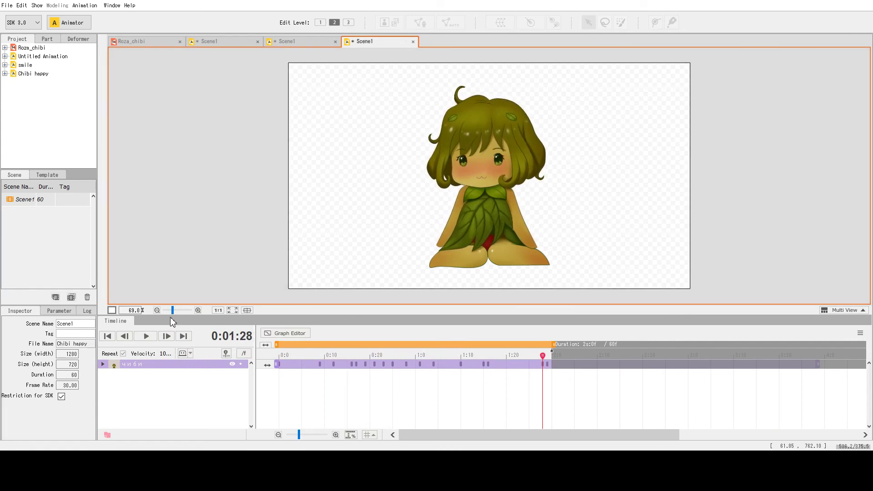
click(6, 5)
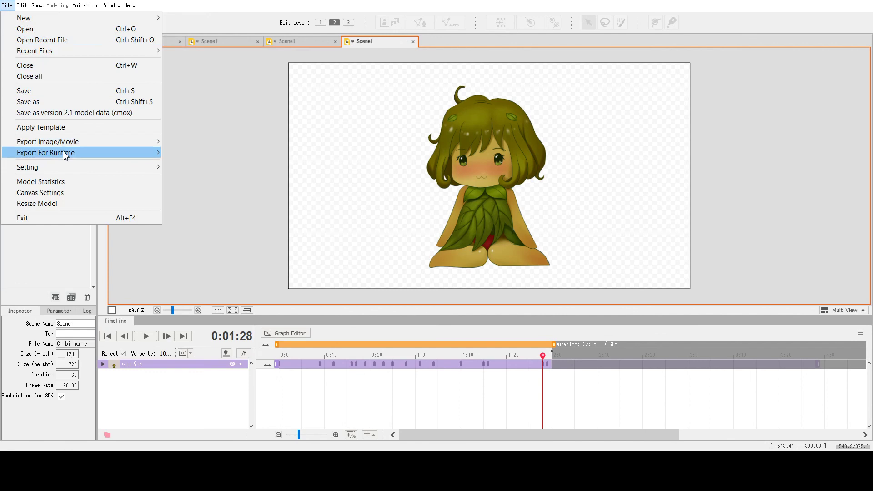
mouse_move(65, 156)
mouse_move(85, 144)
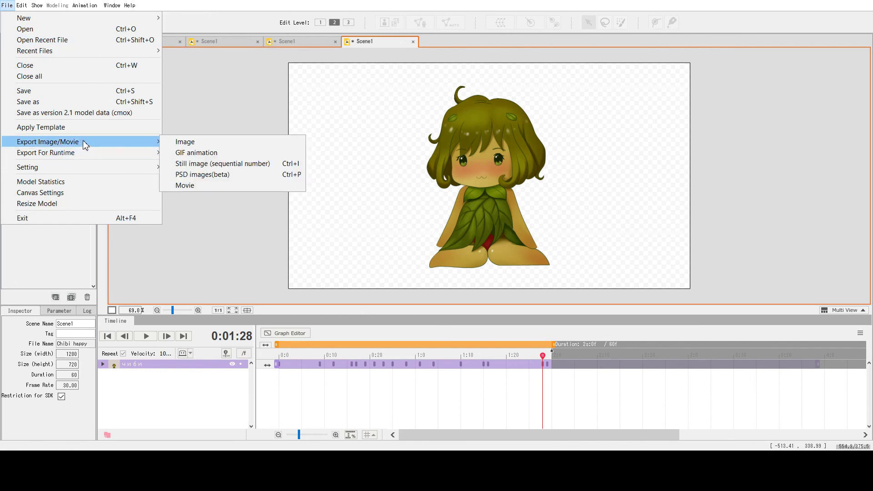
click(210, 154)
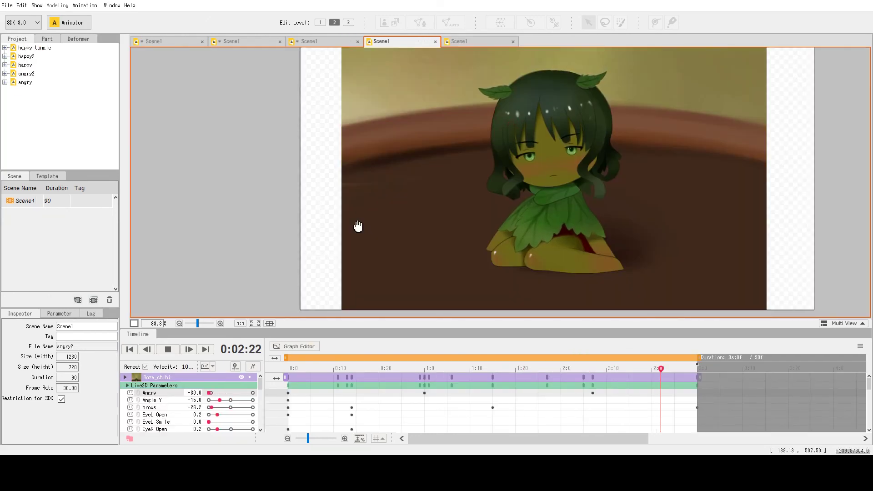
Step: Watch the angry2 animation with the character centred, stop it and switch to the angry animation
drag(357, 227, 279, 228)
click(168, 352)
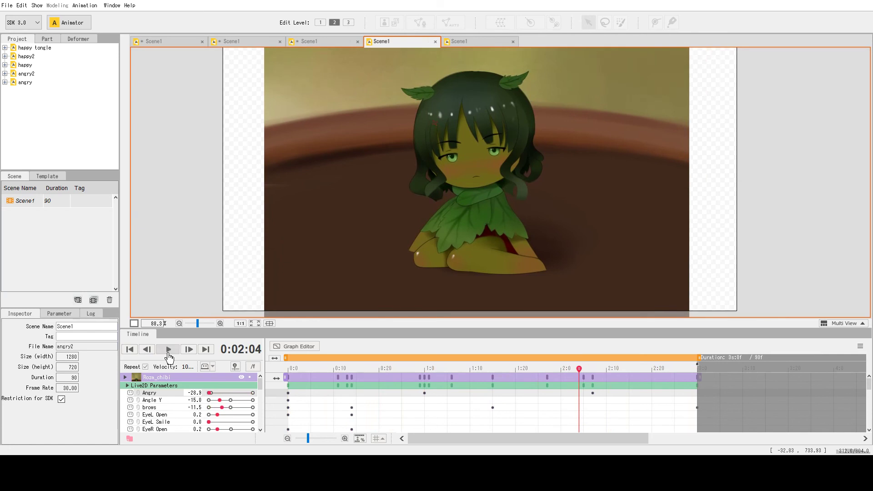
click(469, 43)
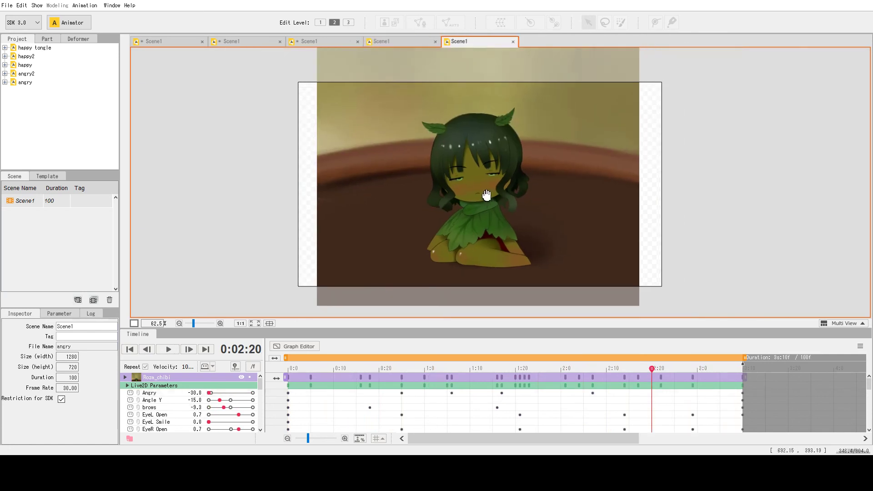
Step: Play the angry animation from its first frame and stop the playback
click(130, 349)
click(168, 349)
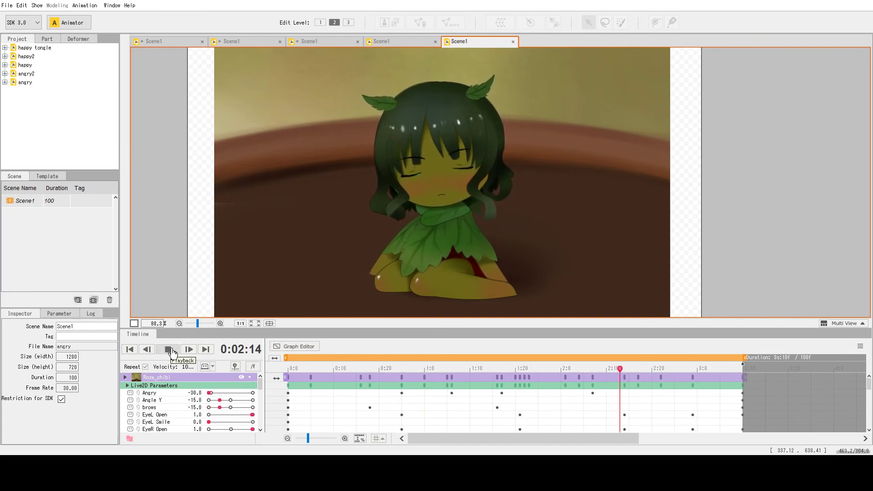
click(172, 351)
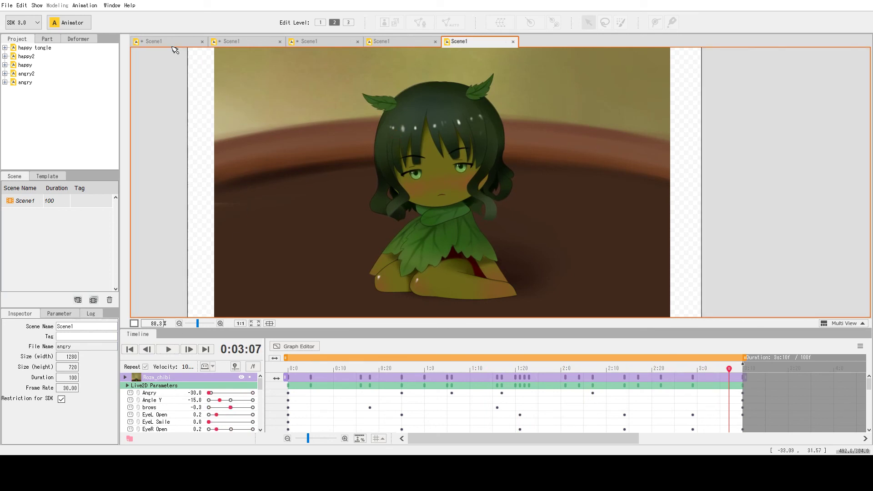
Step: Switch to the happy tongle animation, play it from the first frame with the character enlarged, and stop the playback
click(173, 47)
drag(520, 245, 505, 242)
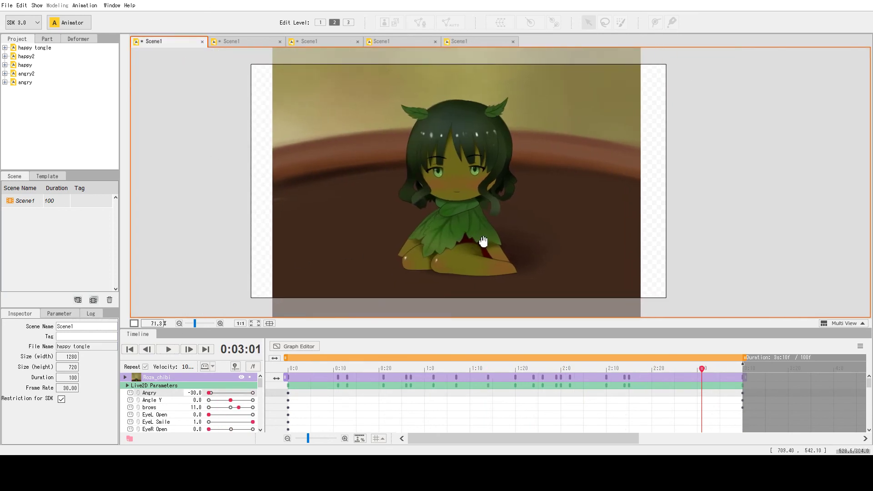
scroll(491, 261, up, 2)
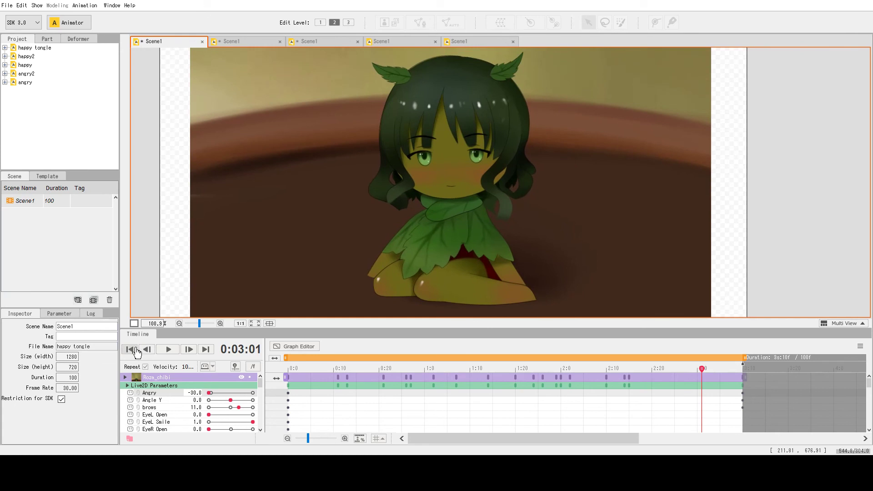
click(136, 350)
click(168, 349)
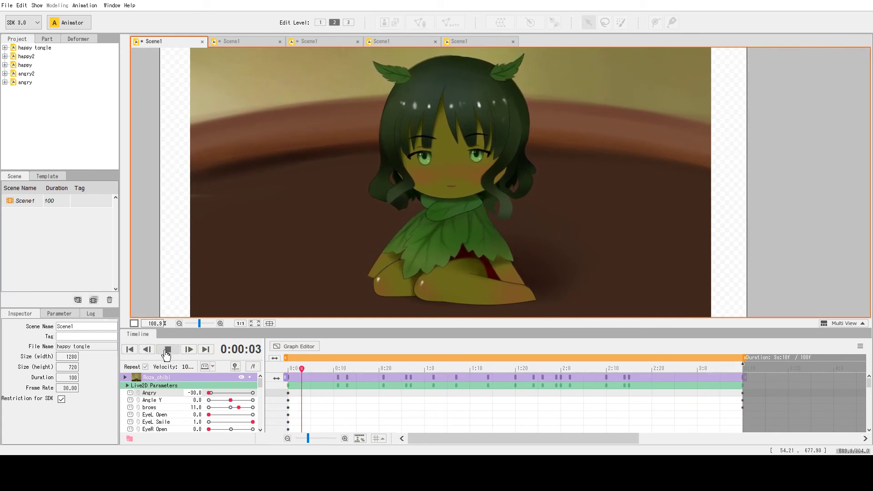
click(167, 350)
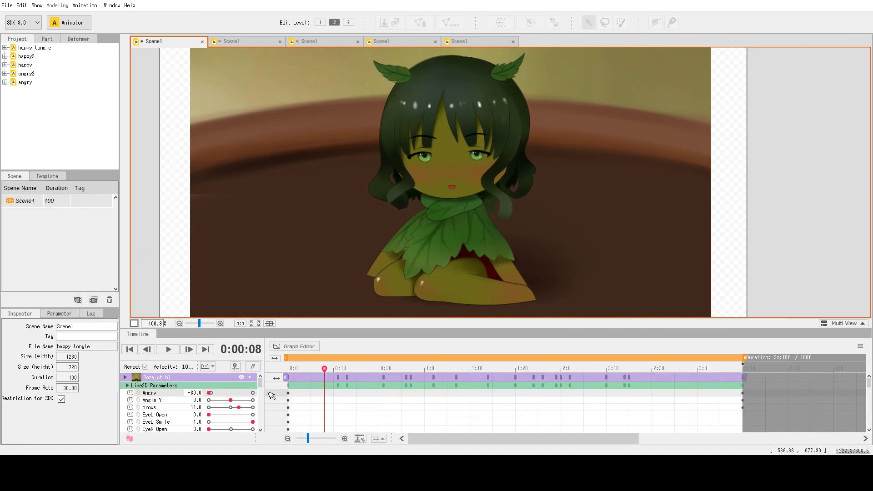